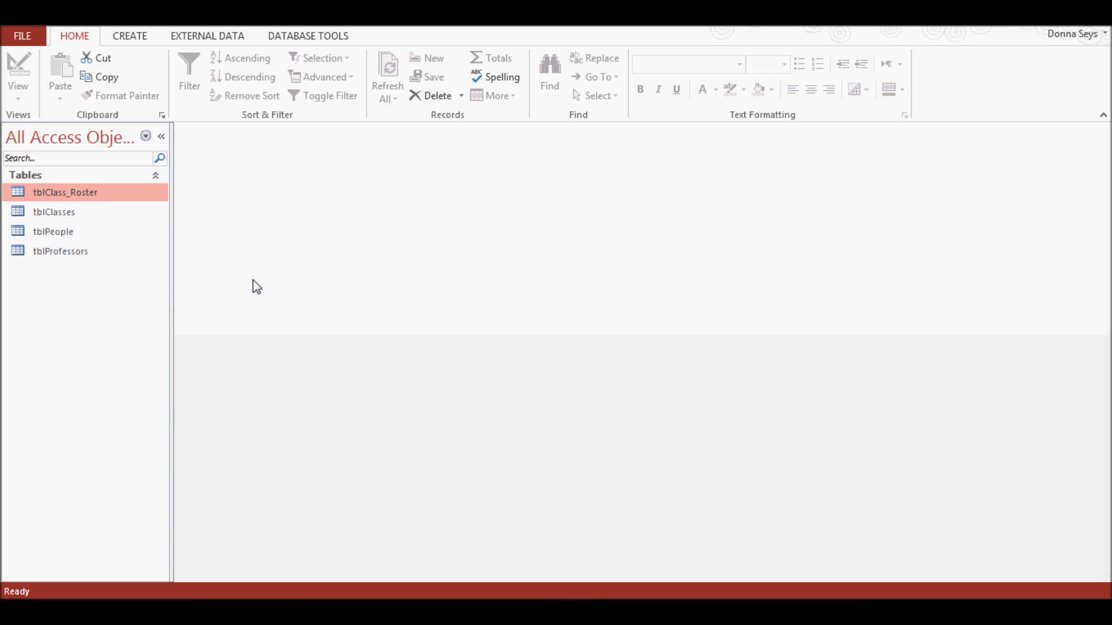
Create a new blank table and save it as tblCourses
click(123, 35)
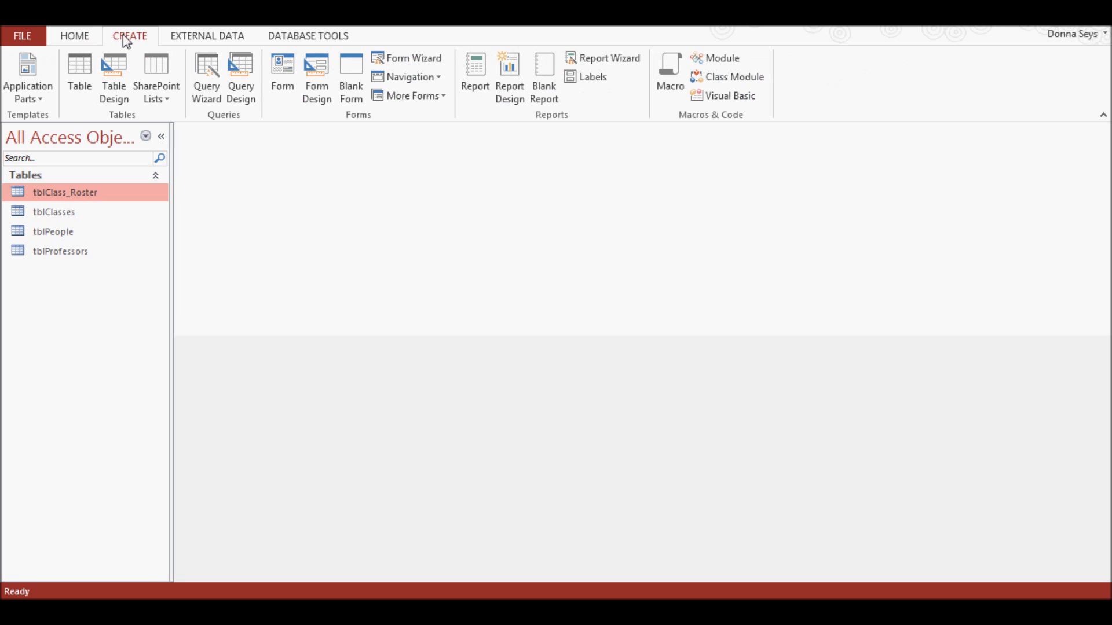
click(77, 75)
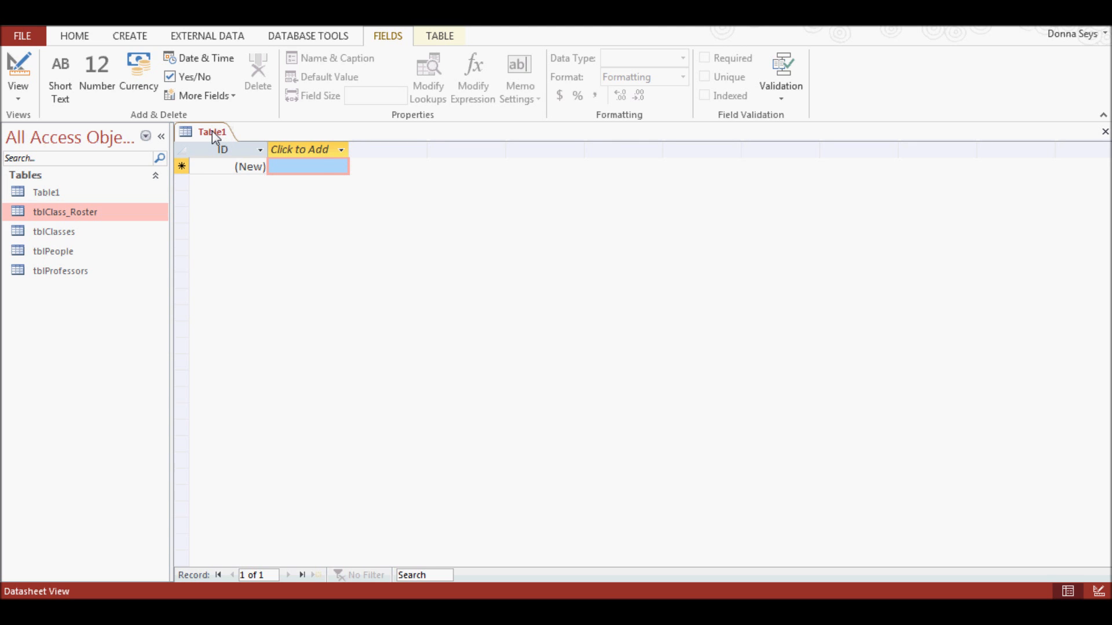
right_click(212, 130)
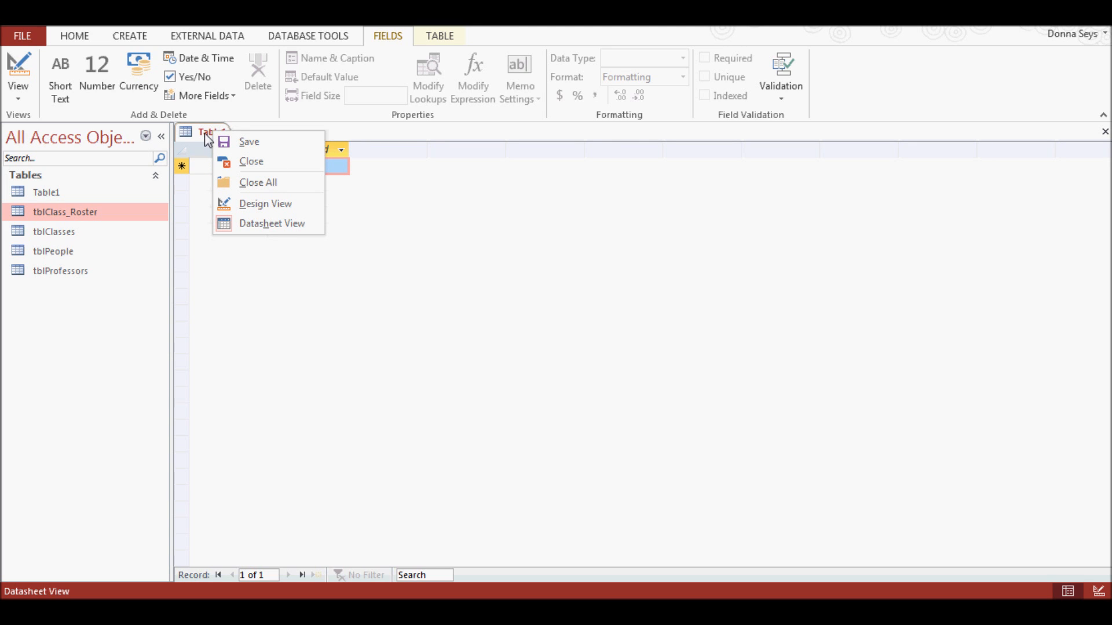
click(235, 145)
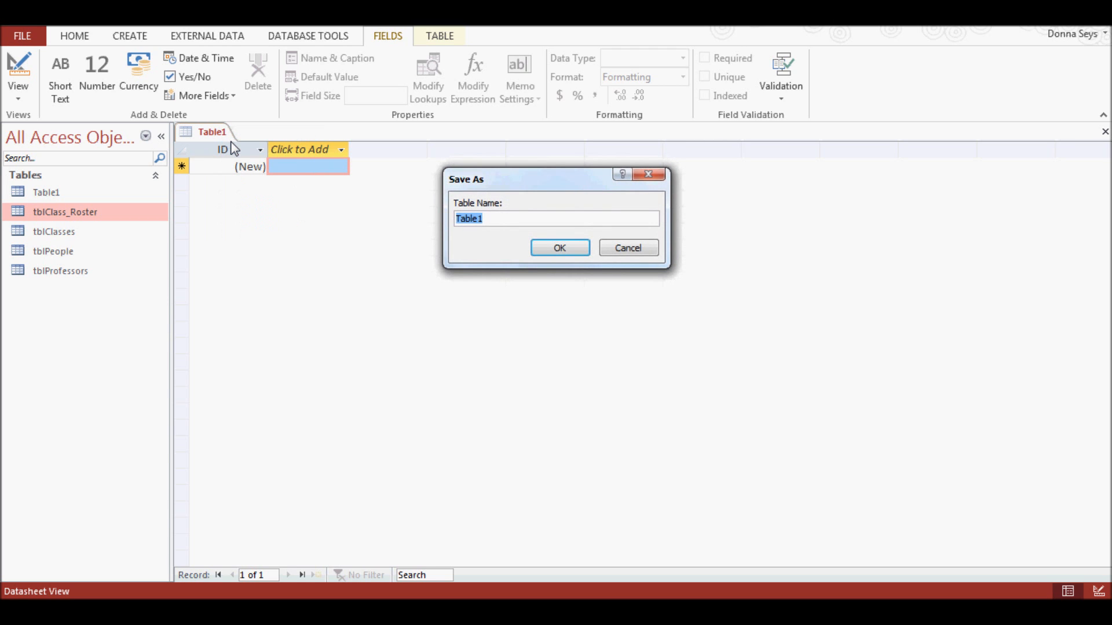
text(tblCourses)
click(552, 250)
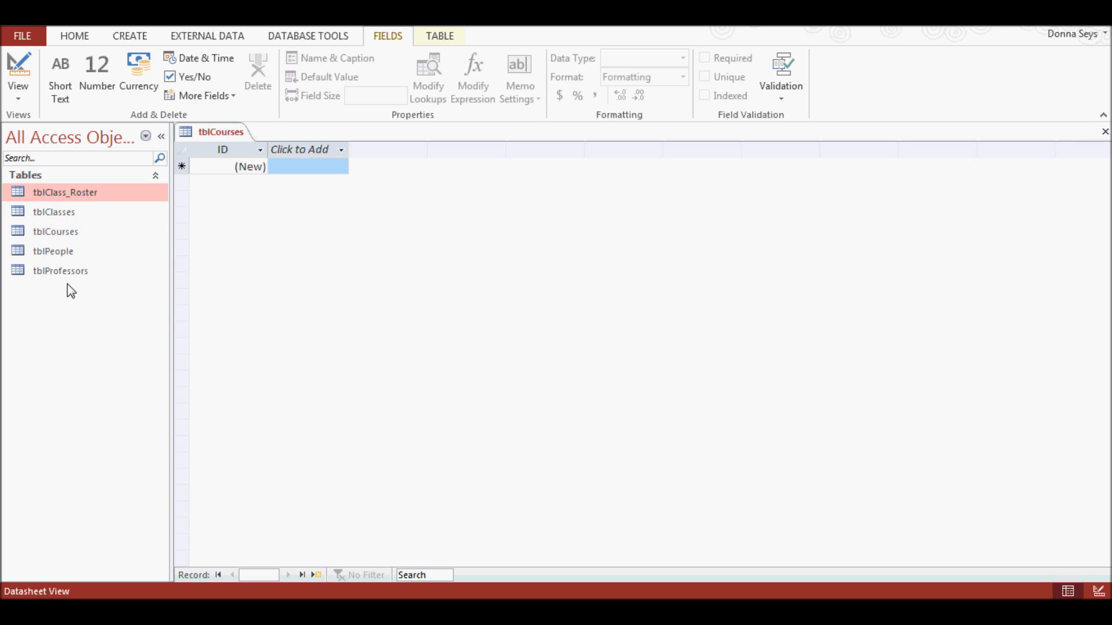
Switch the tblCourses table to Design View
right_click(227, 137)
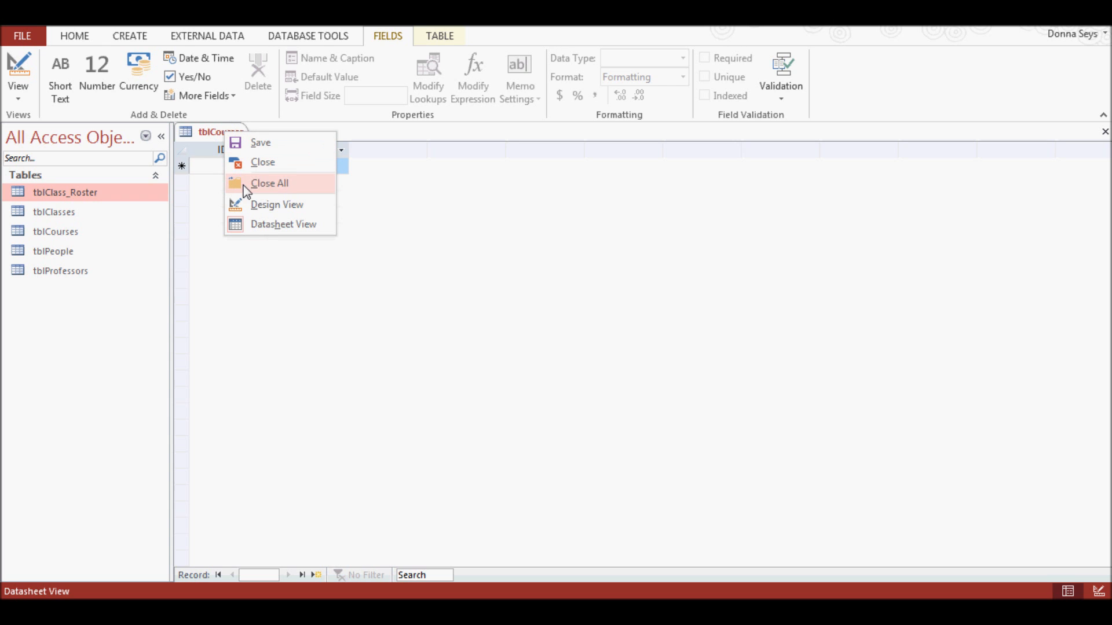
click(252, 205)
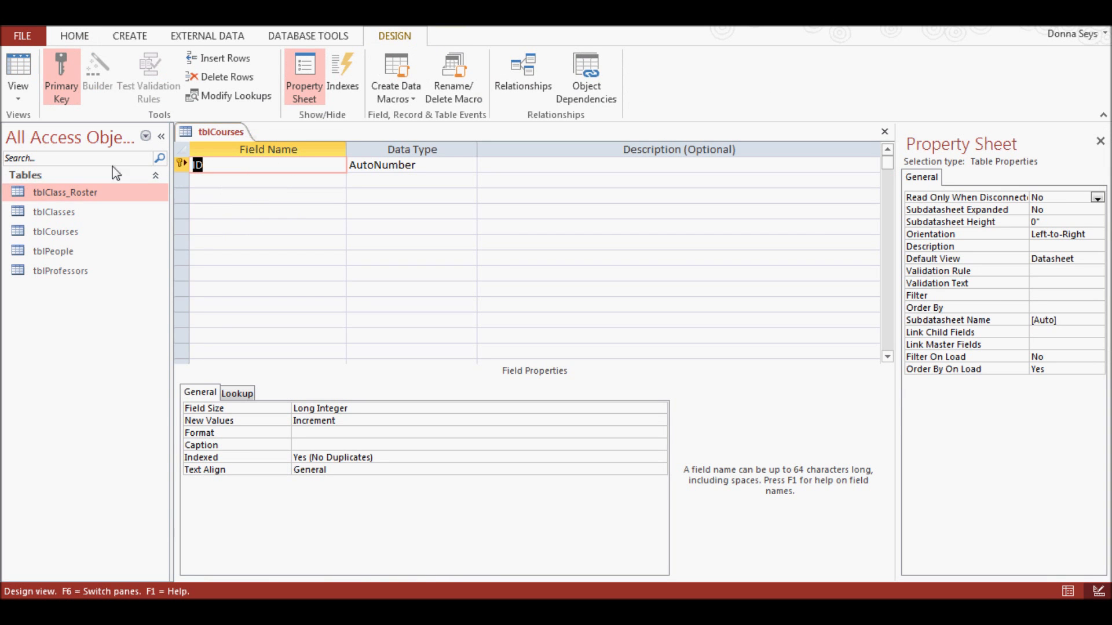
click(21, 102)
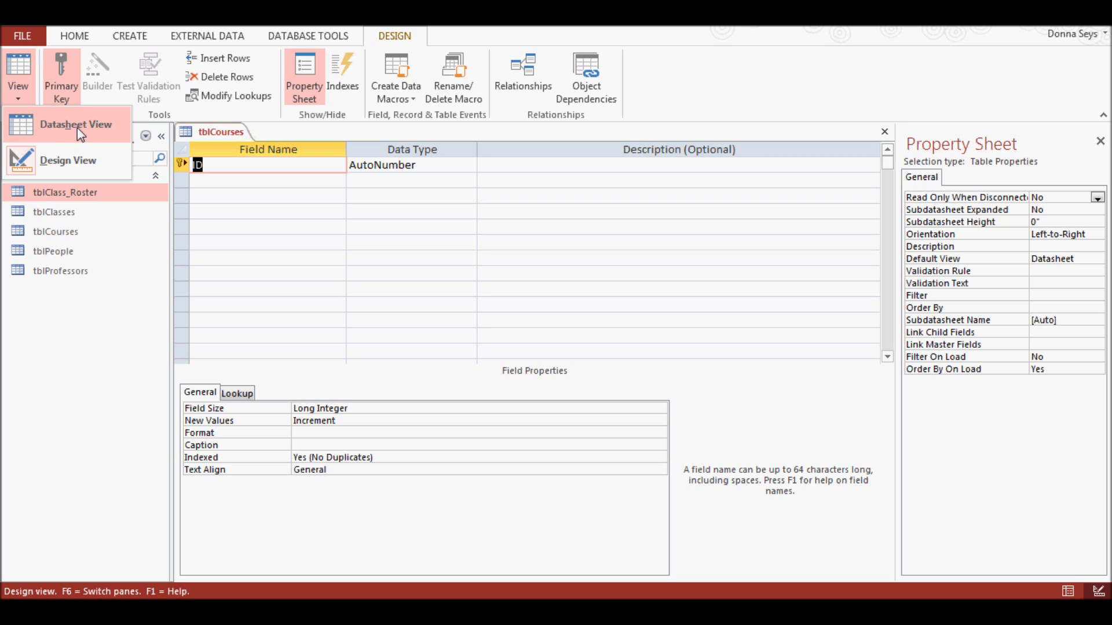
click(75, 161)
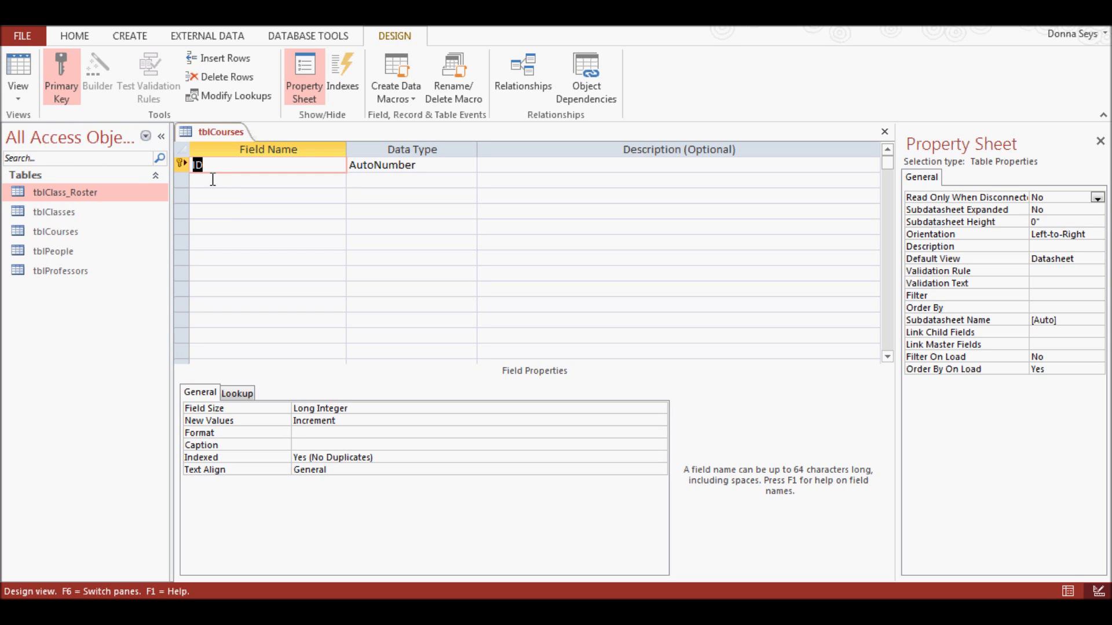
Rename the ID field as CourseID and add a Short Text field named CourseName below it
text(CourseID)
click(213, 180)
text(CourseName)
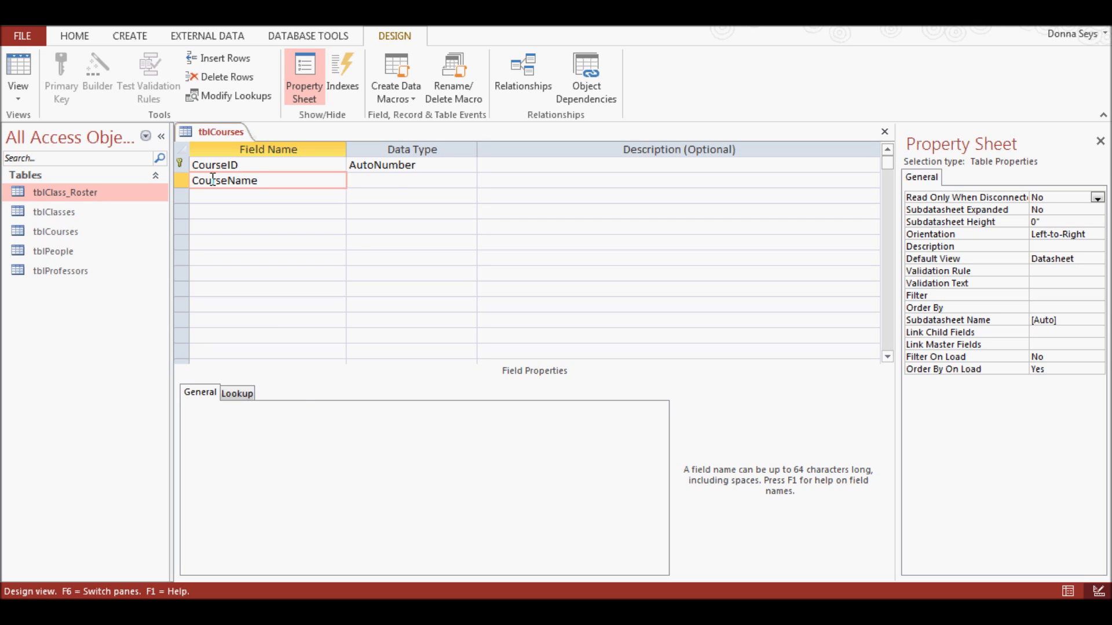
key(Tab)
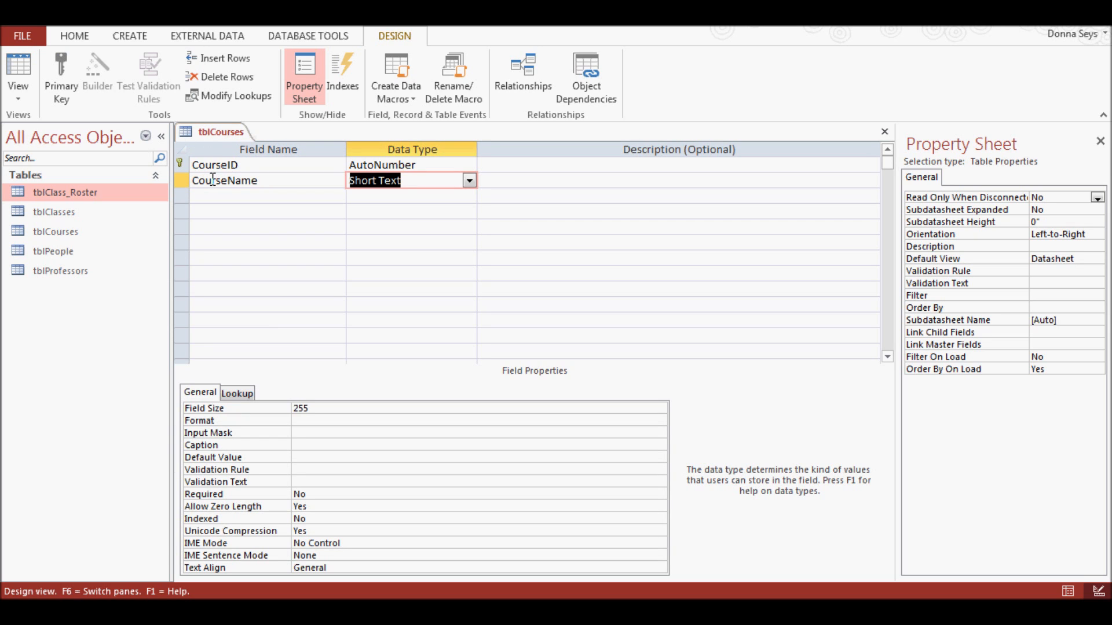
Add Short Text fields named CourseDescription, HoursInClass, Prerequisite, CostofCourse and CourseNotes below CourseName
key(Down)
key(Left)
text(Course)
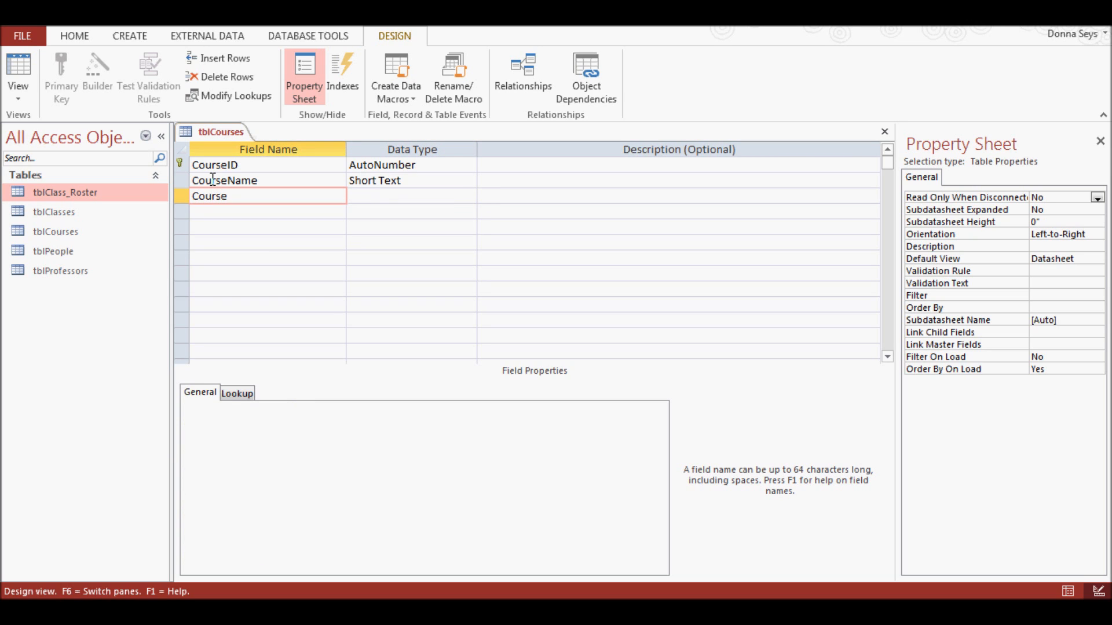
text(Description)
key(Down)
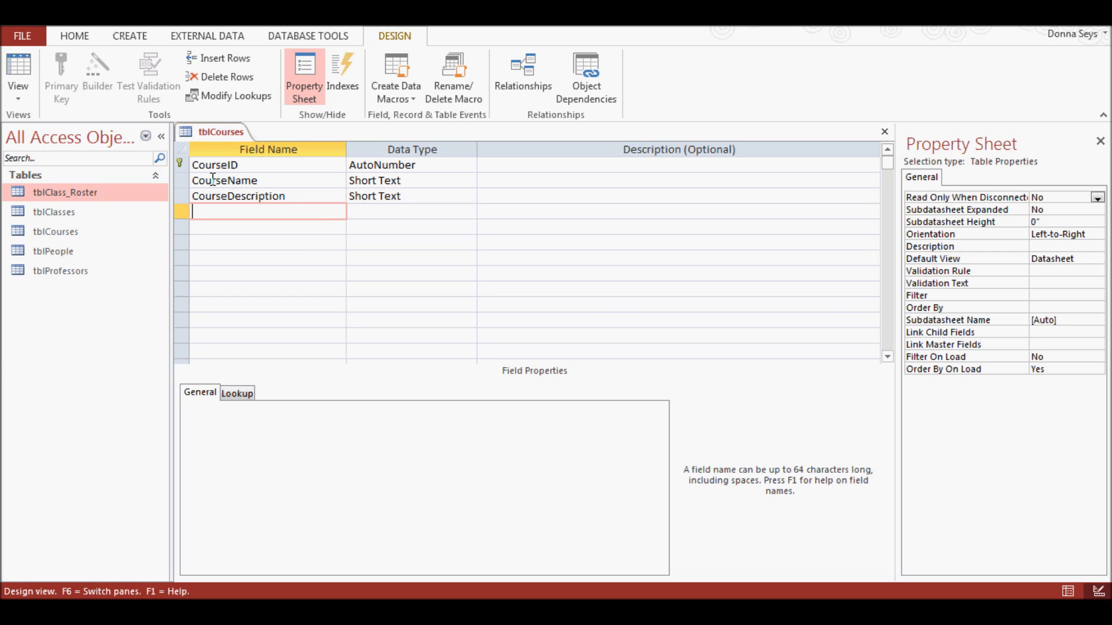
text(HoursInClass)
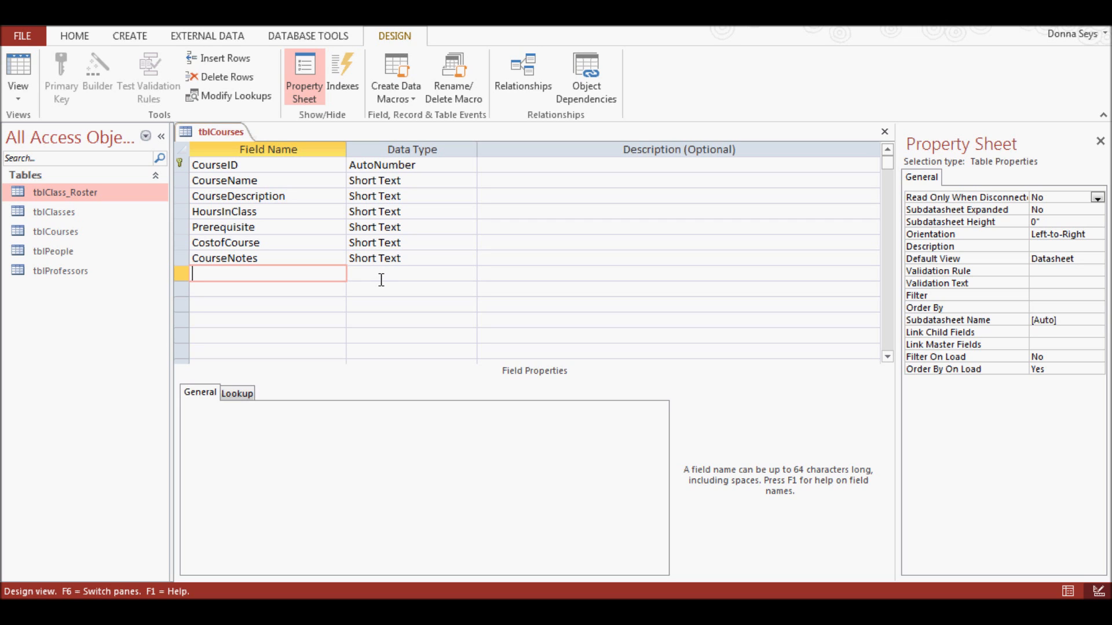
Review the available data types on CourseName and set the CostofCourse field's data type to Currency
click(417, 182)
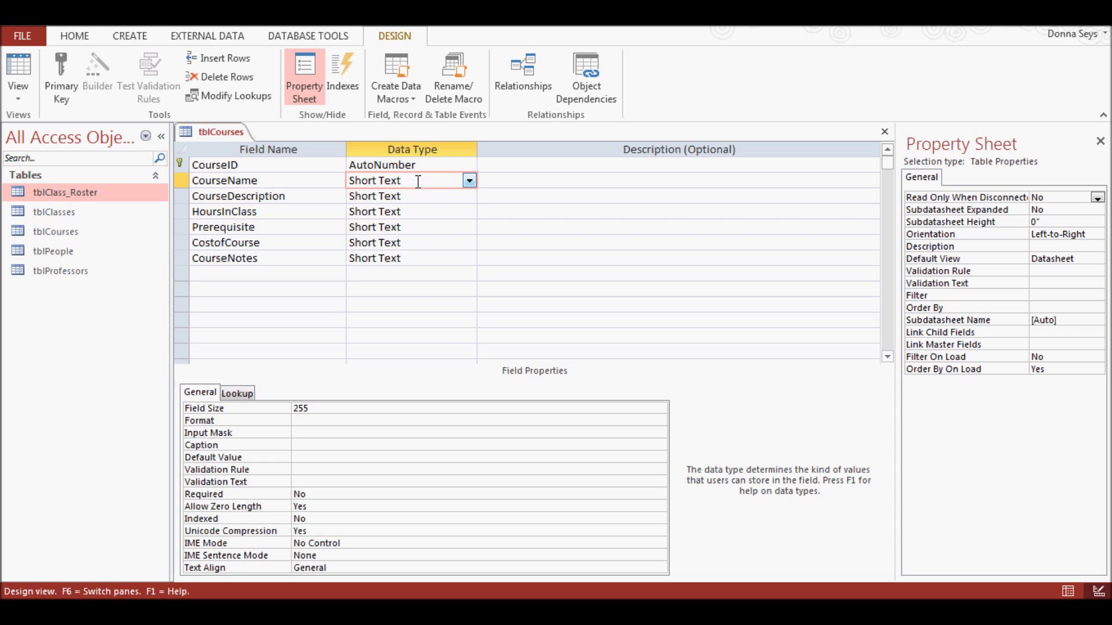
click(468, 182)
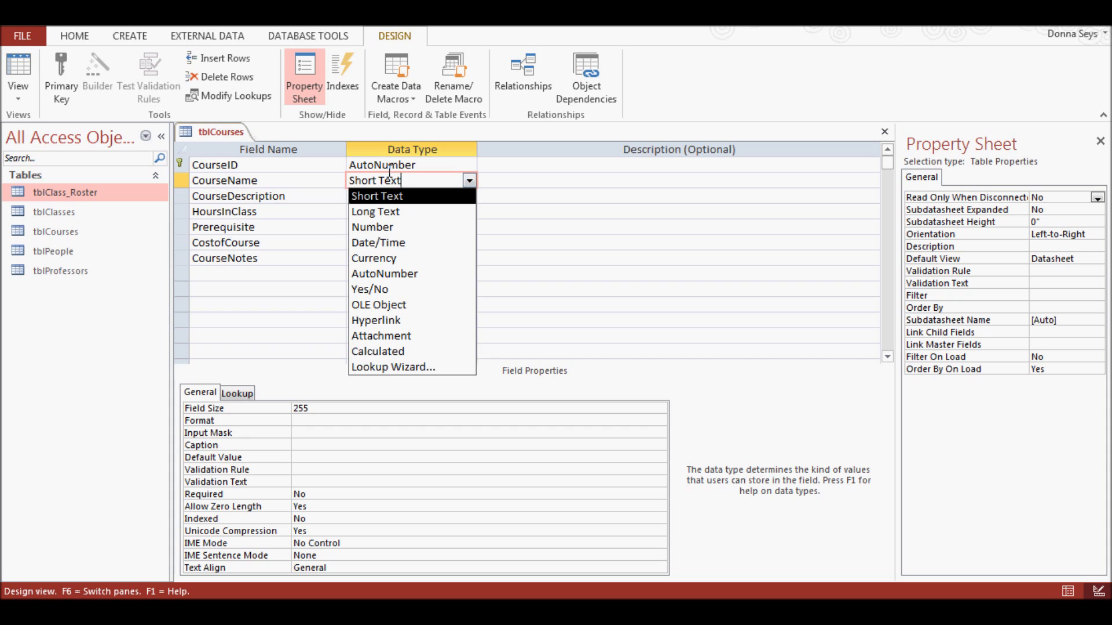
click(469, 181)
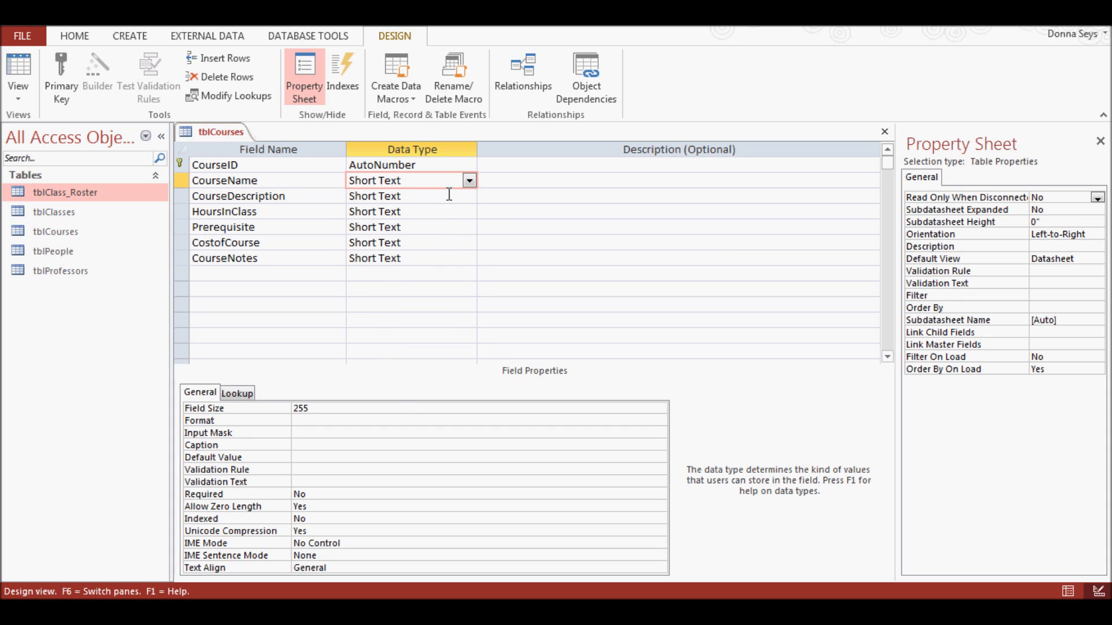
click(444, 241)
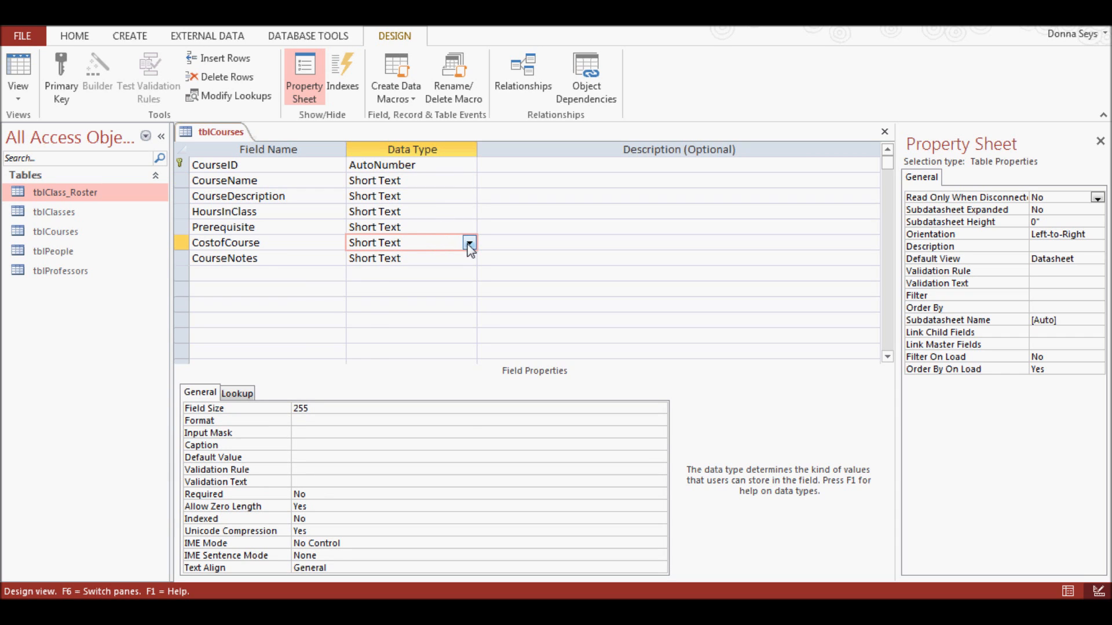
click(468, 243)
click(420, 320)
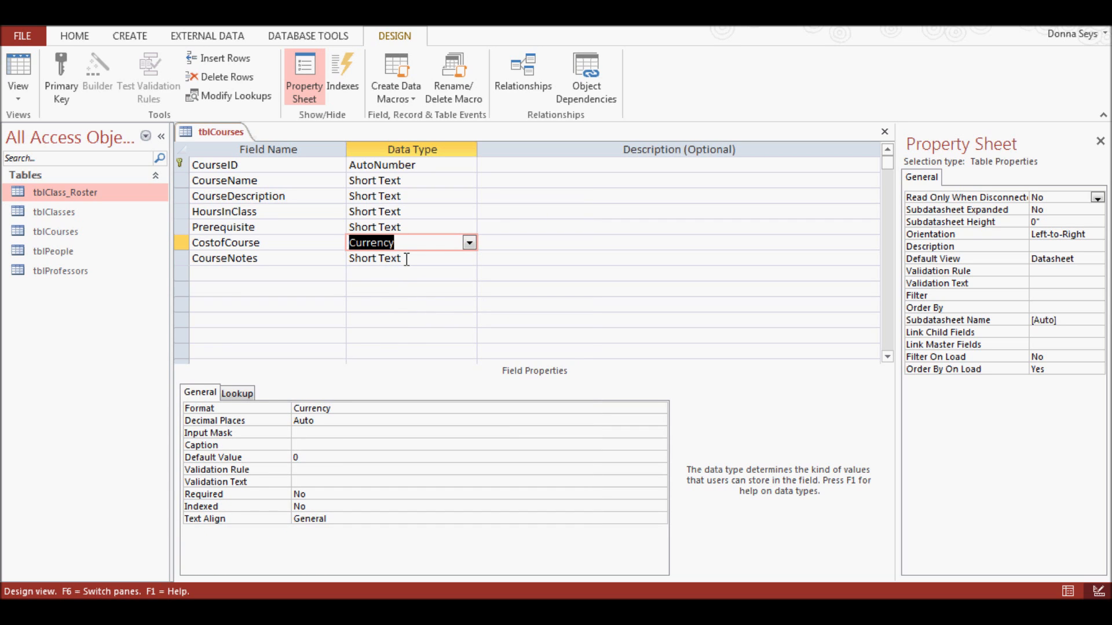
Set the field size of the CourseName field to 150
click(287, 166)
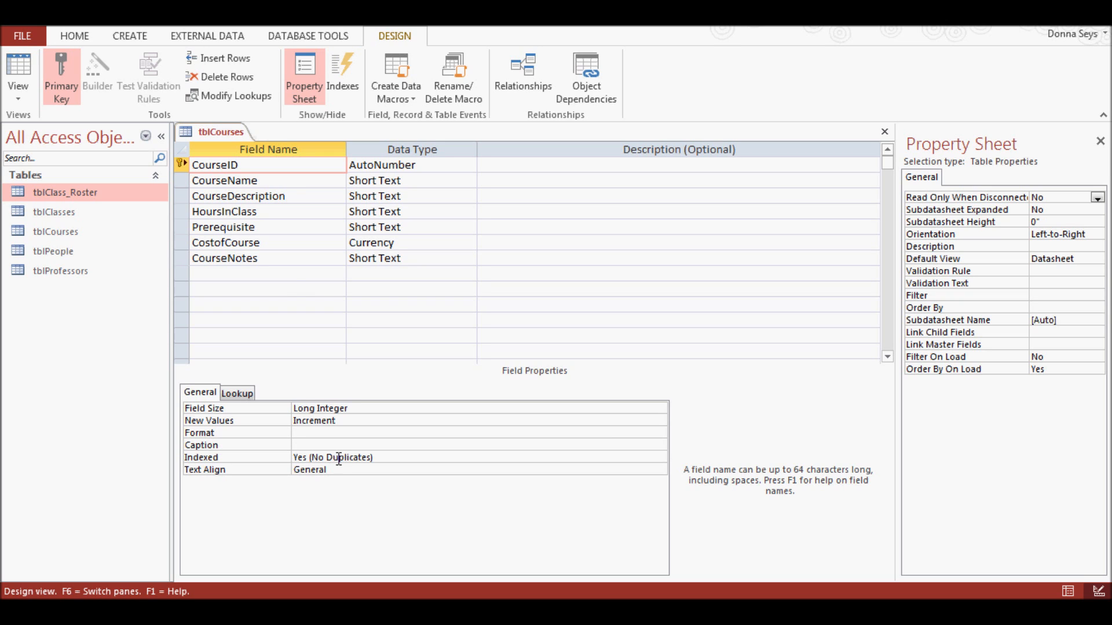
click(286, 185)
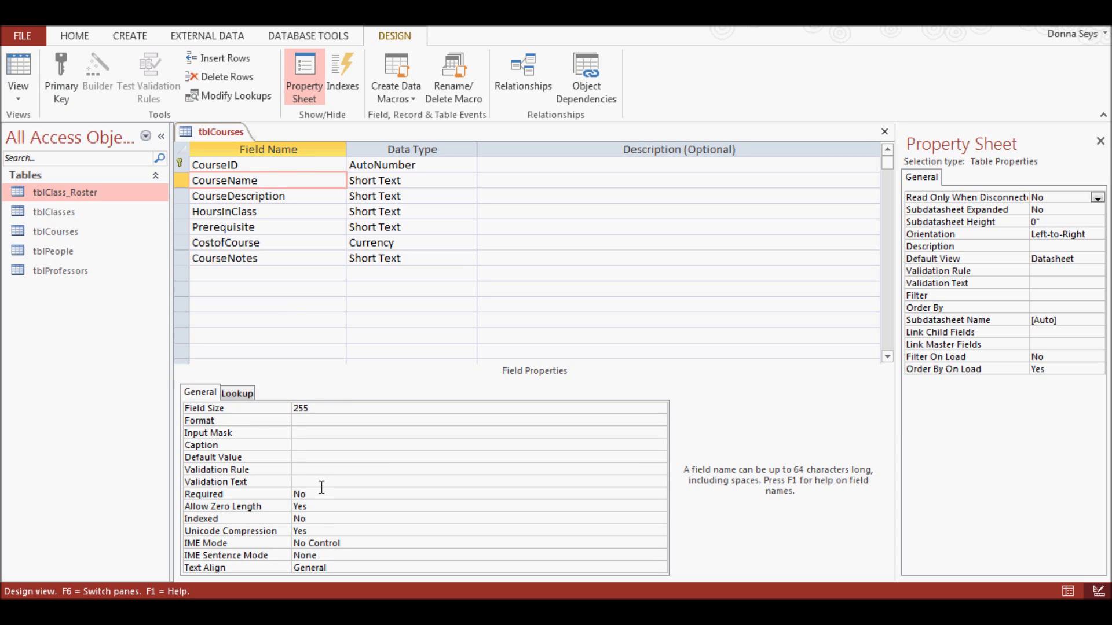
click(317, 410)
click(288, 409)
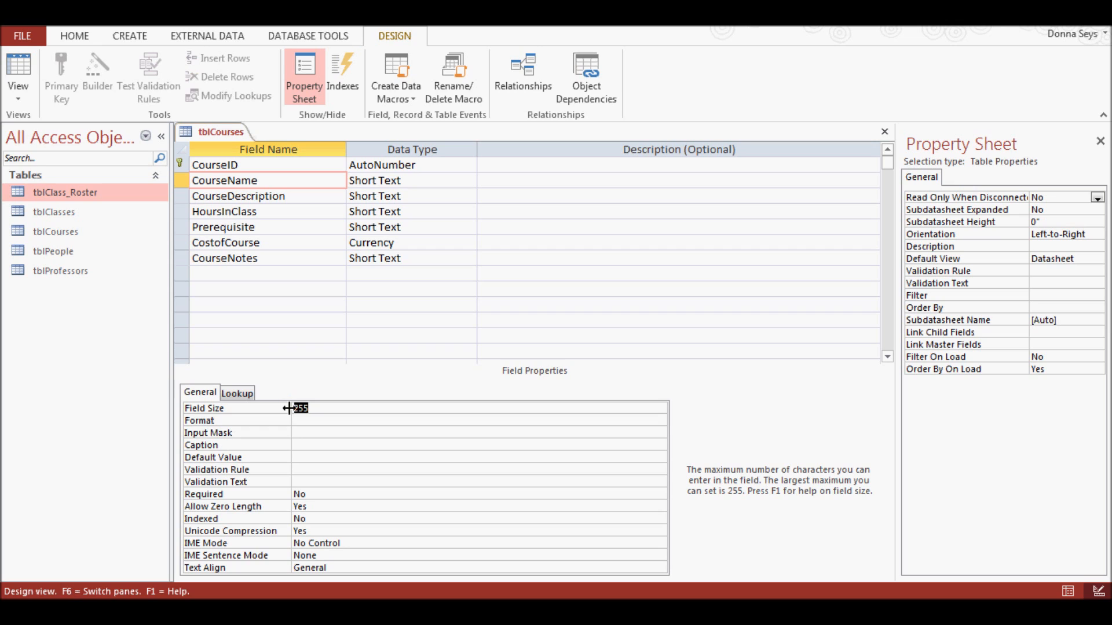
key(Right)
key(BackSpace)
key(BackSpace)
key(BackSpace)
key(Num_Lock)
text(150)
key(Return)
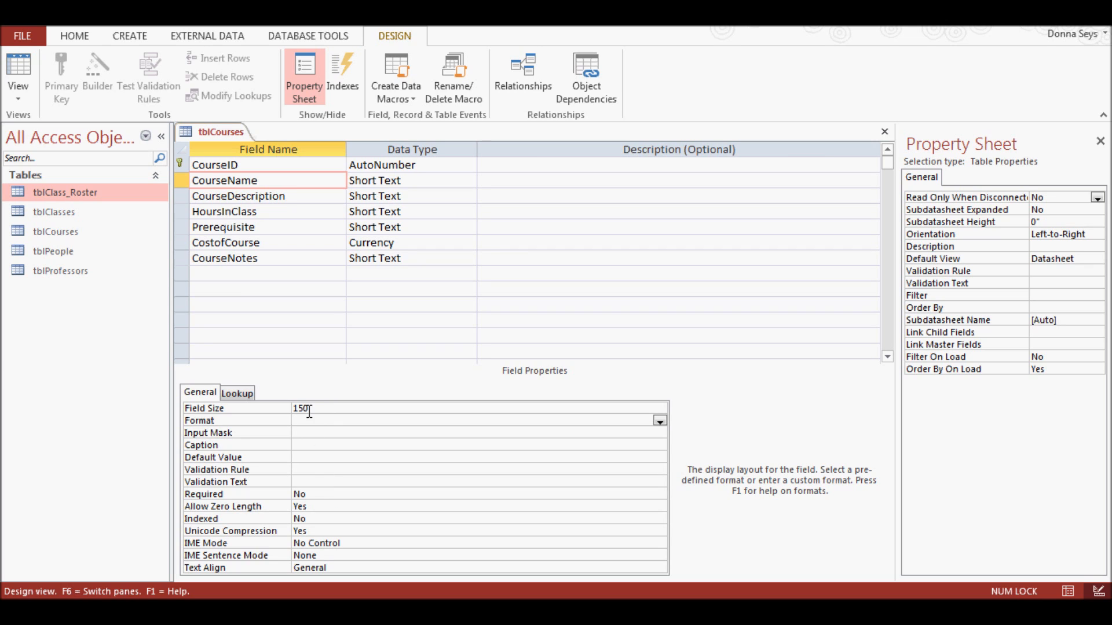
Set the Indexed property of the CourseName field to Yes (No Duplicates)
click(312, 519)
click(293, 517)
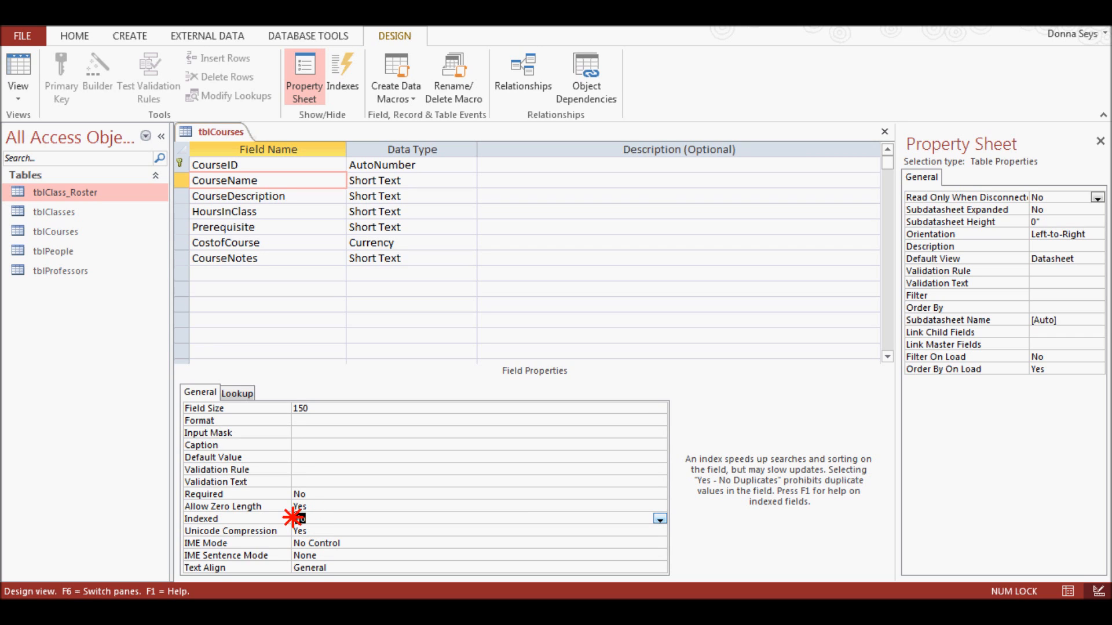
double_click(293, 517)
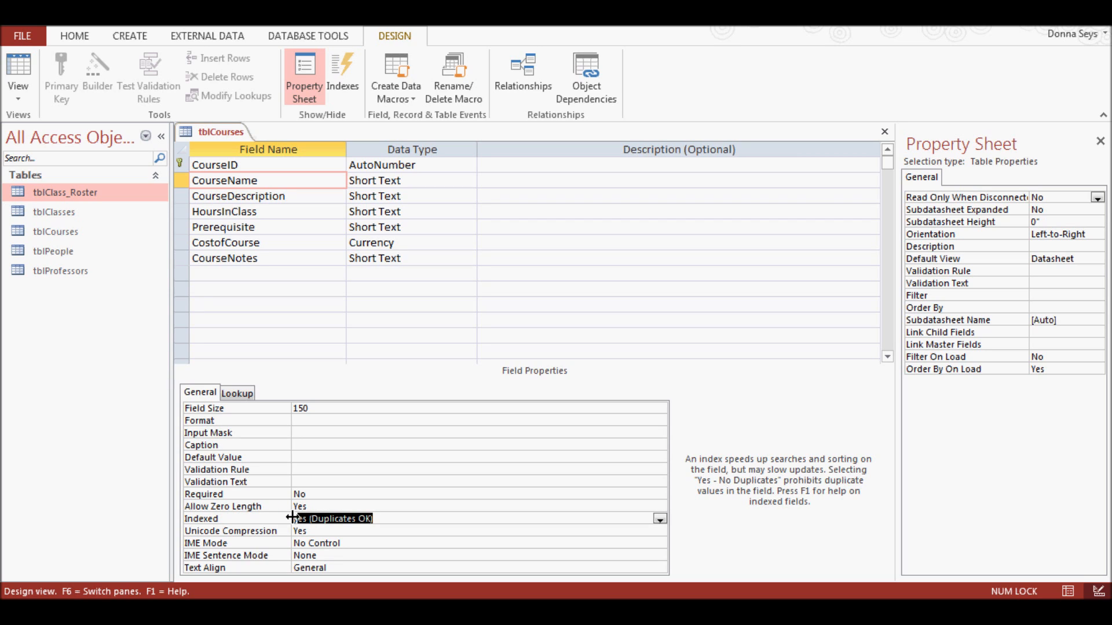
key(Tab)
click(312, 518)
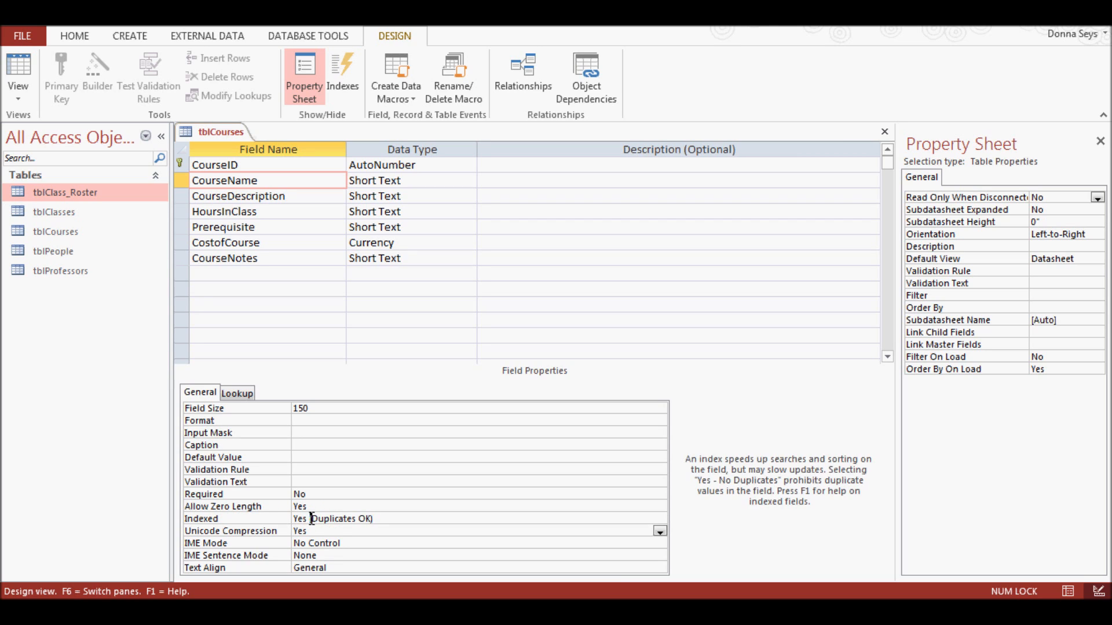
click(660, 520)
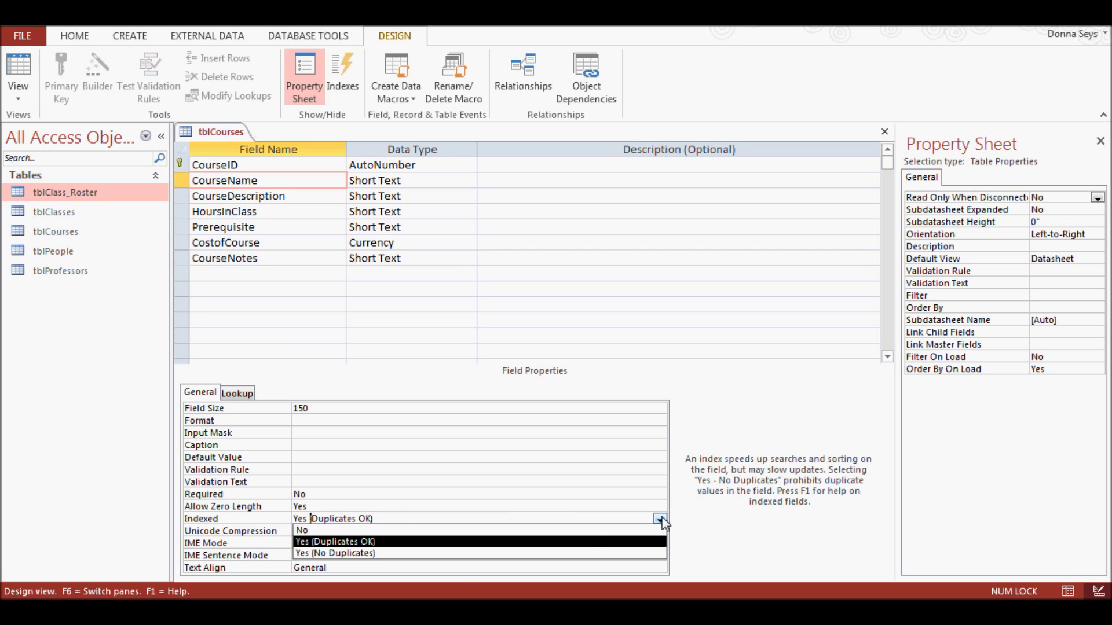
click(365, 553)
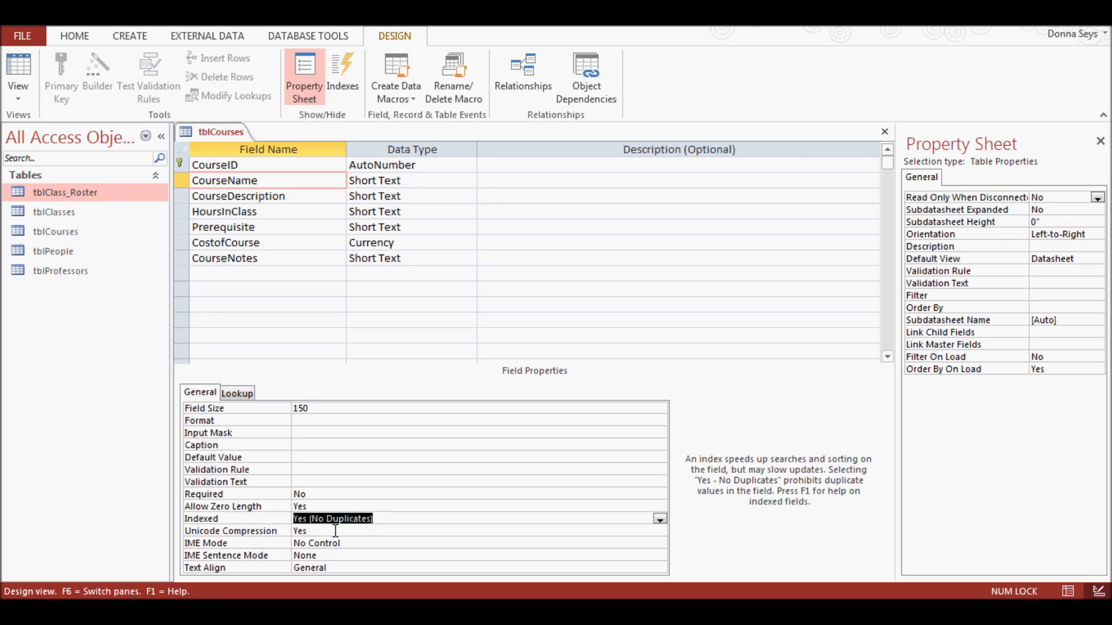
click(335, 531)
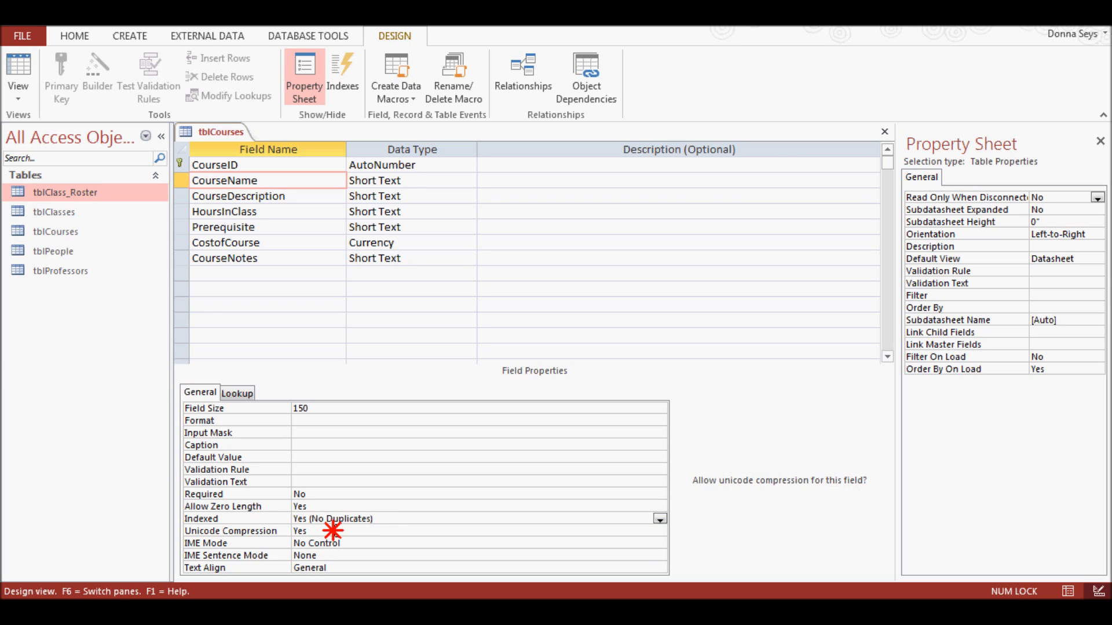
Set the field size of the CourseDescription field to 200
click(258, 197)
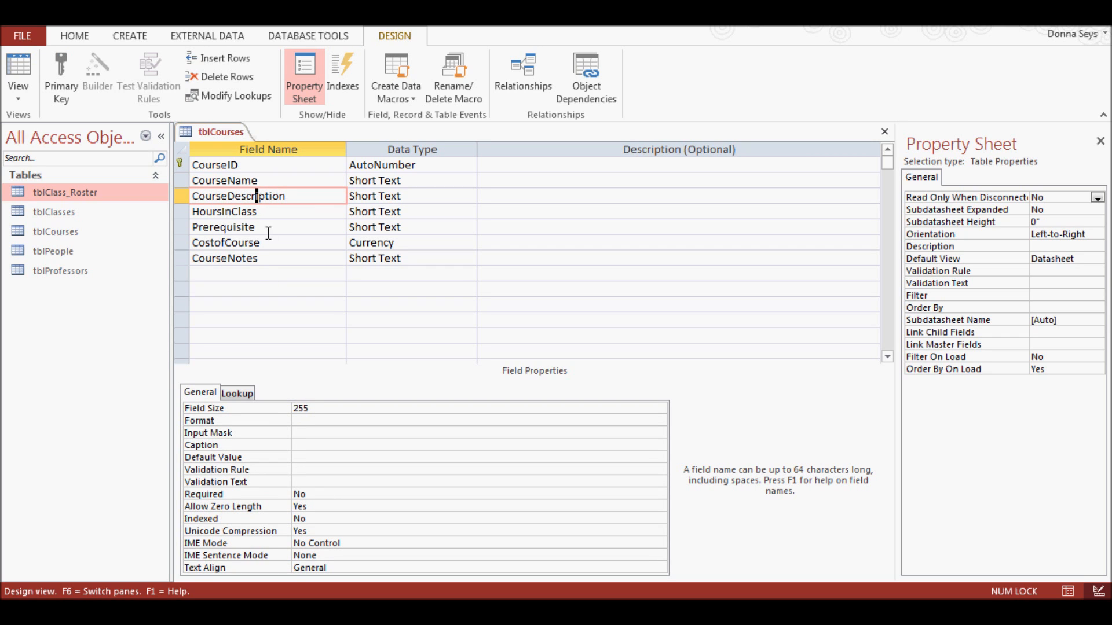
click(324, 406)
key(BackSpace)
key(BackSpace)
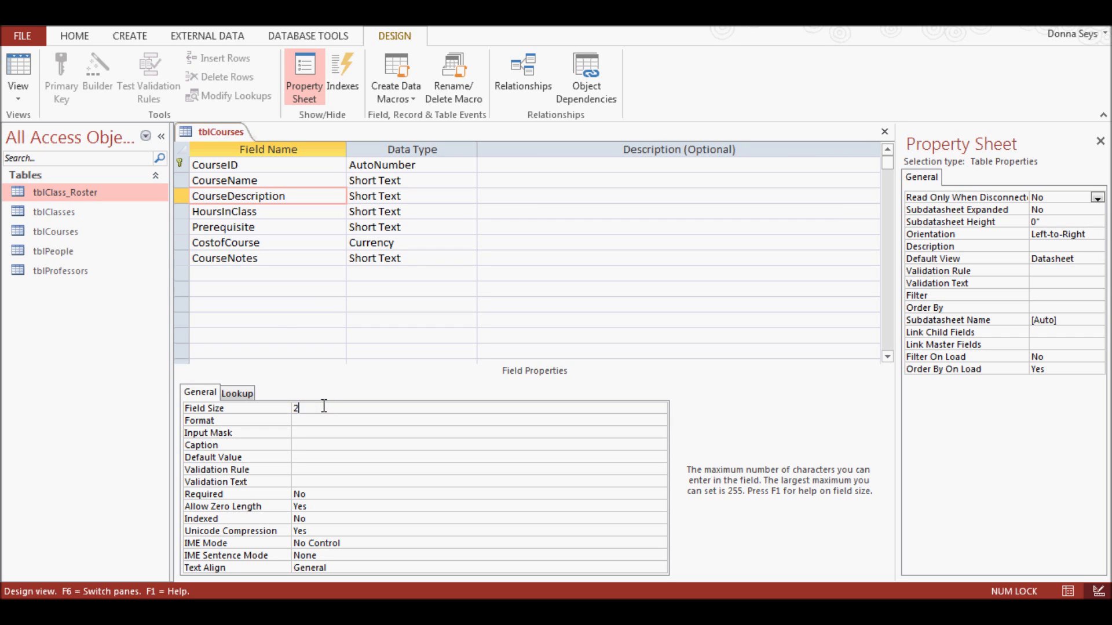
text(00)
key(Return)
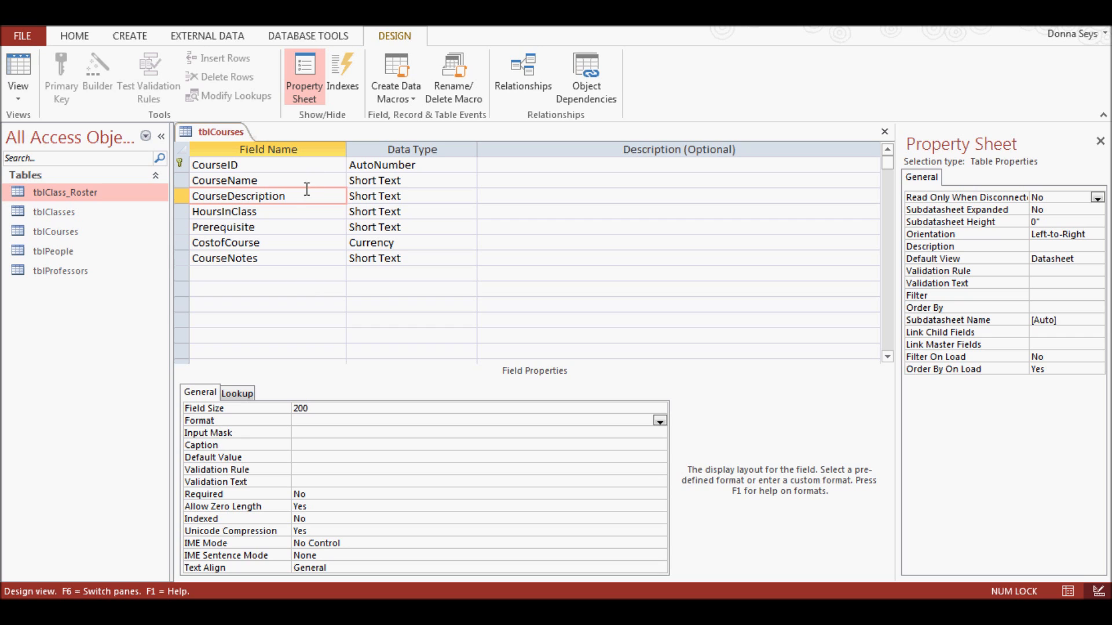
Set the field size of the HoursInClass field to 4
click(288, 213)
click(312, 409)
drag(315, 410, 297, 411)
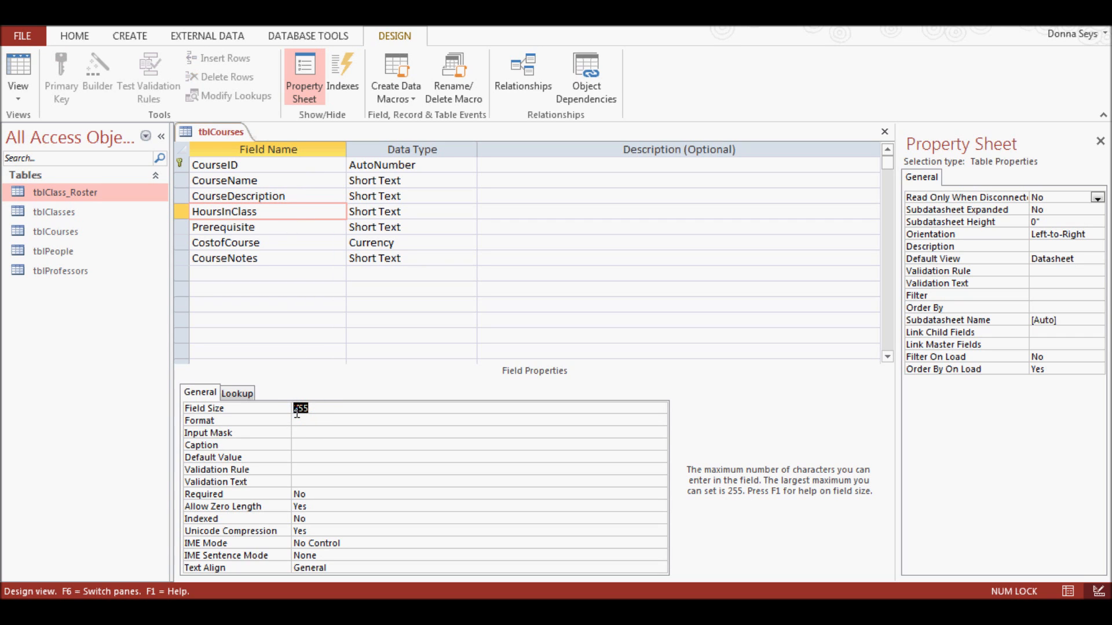
text(4)
key(Return)
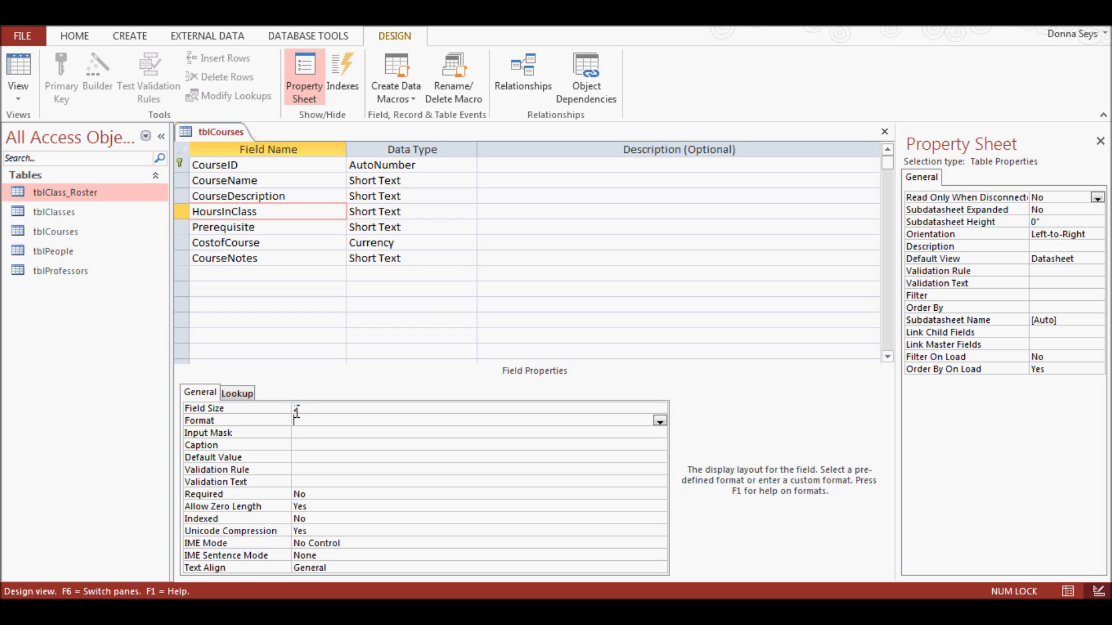
Set the field size of the Prerequisite field to 100
click(244, 227)
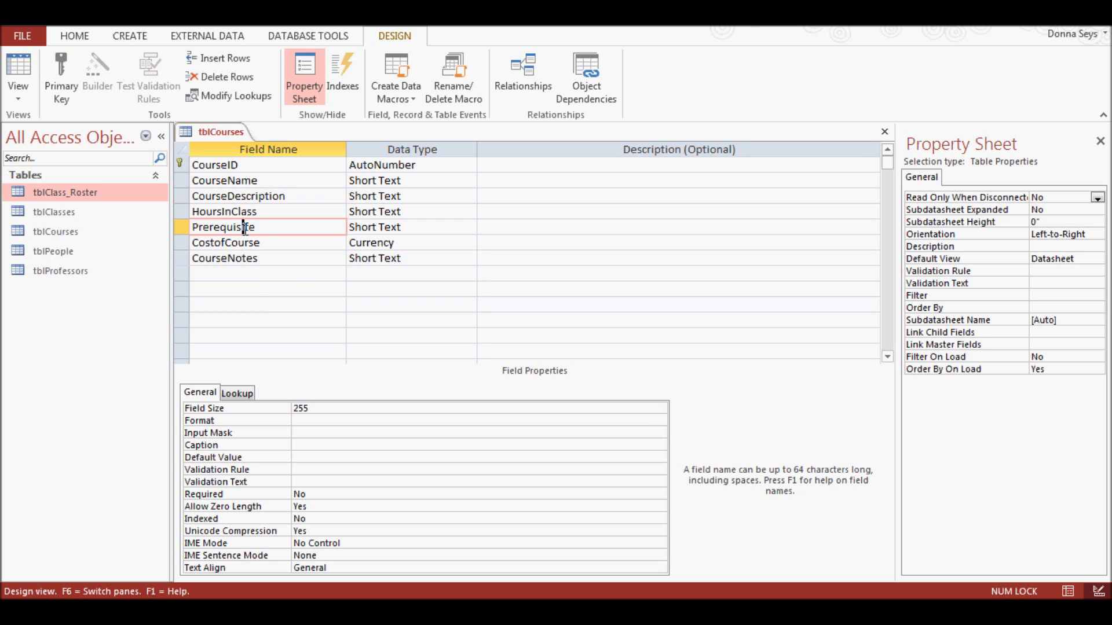
click(313, 409)
click(289, 409)
key(Return)
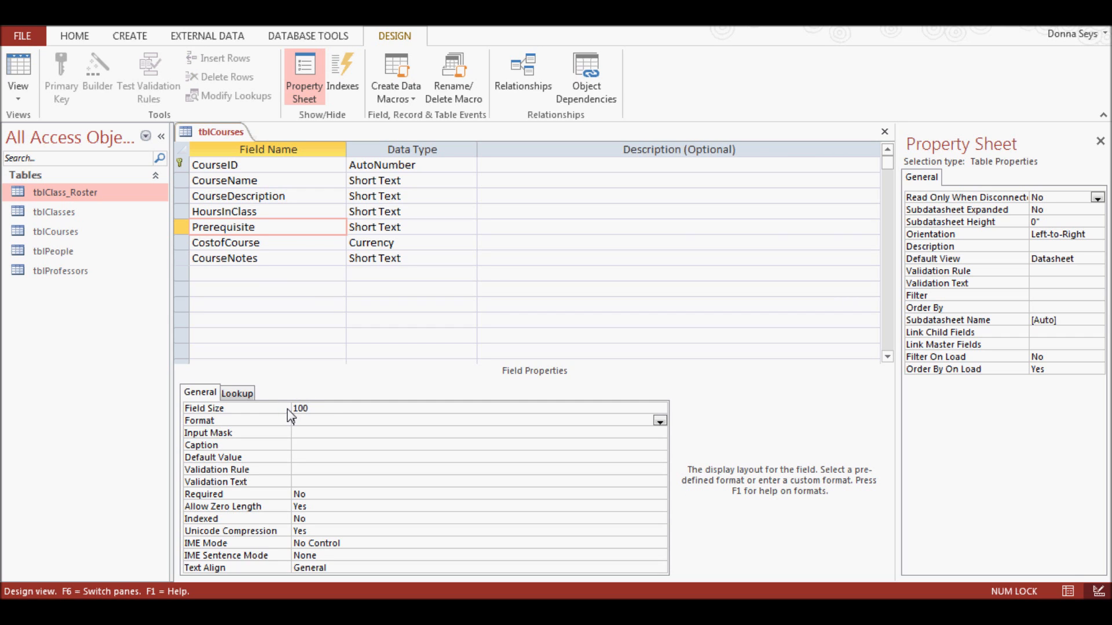
Set the decimal places of the CostofCourse field to 2 and update that property everywhere the field is used
click(257, 242)
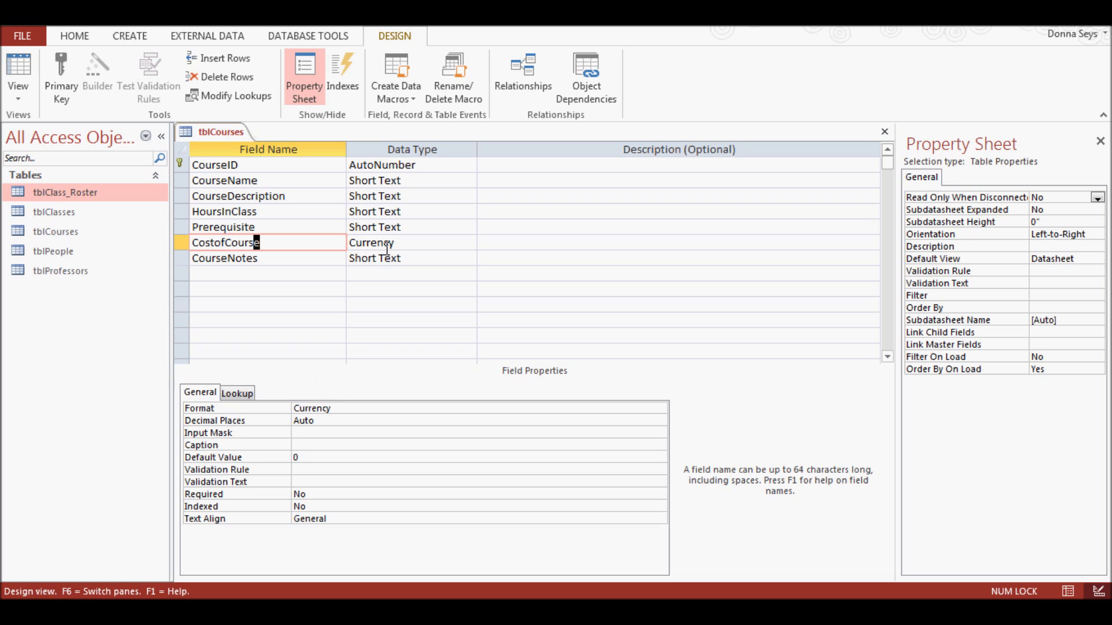
click(323, 421)
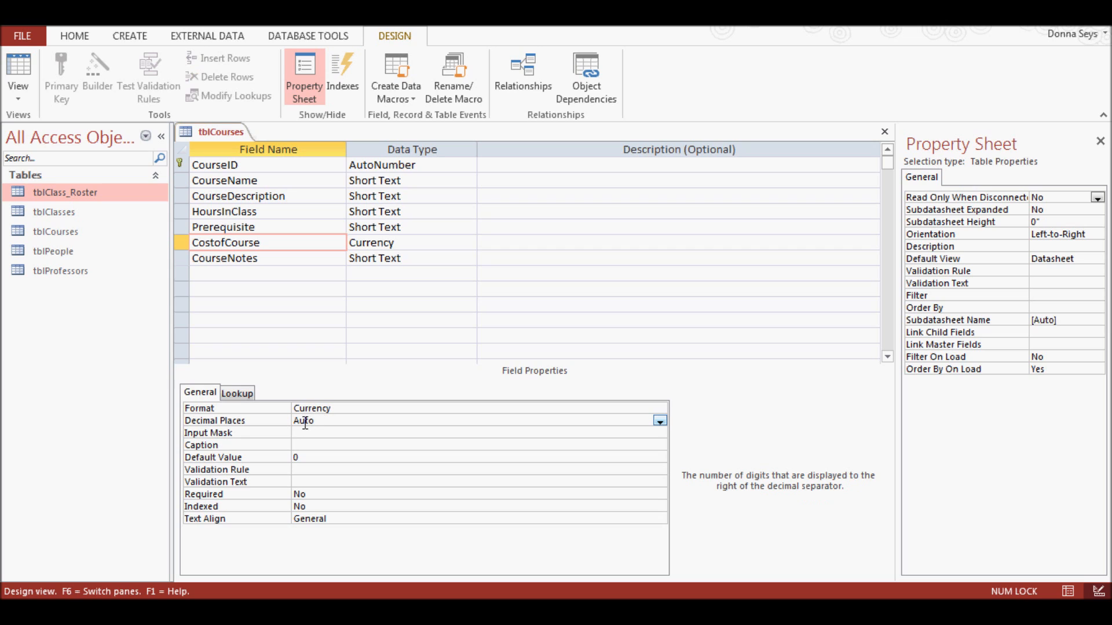
click(660, 422)
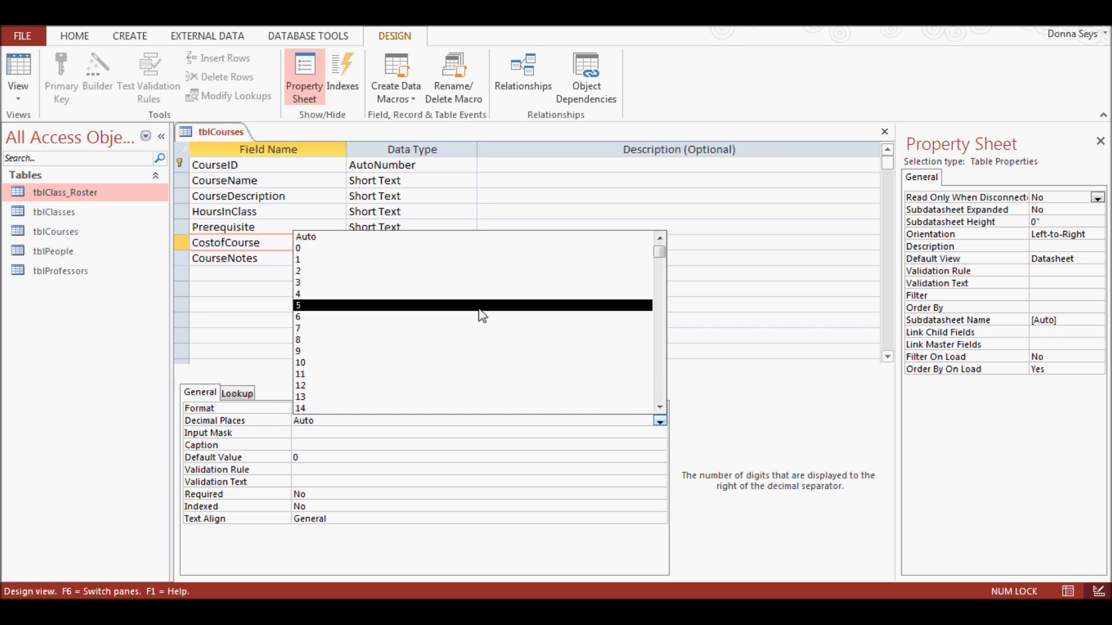
click(348, 272)
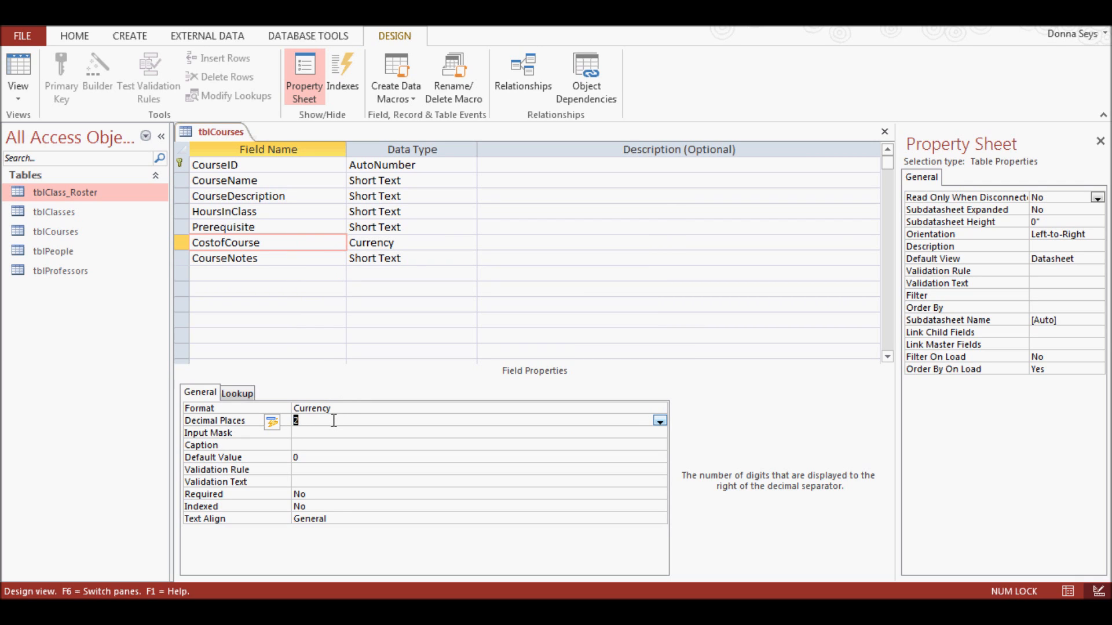
click(274, 423)
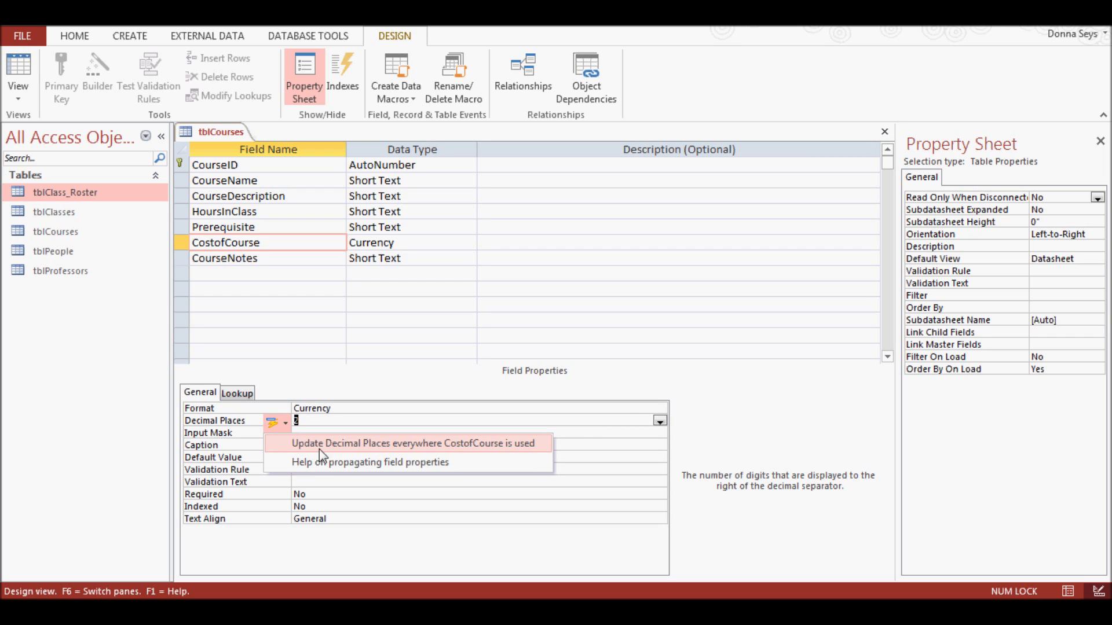
click(375, 443)
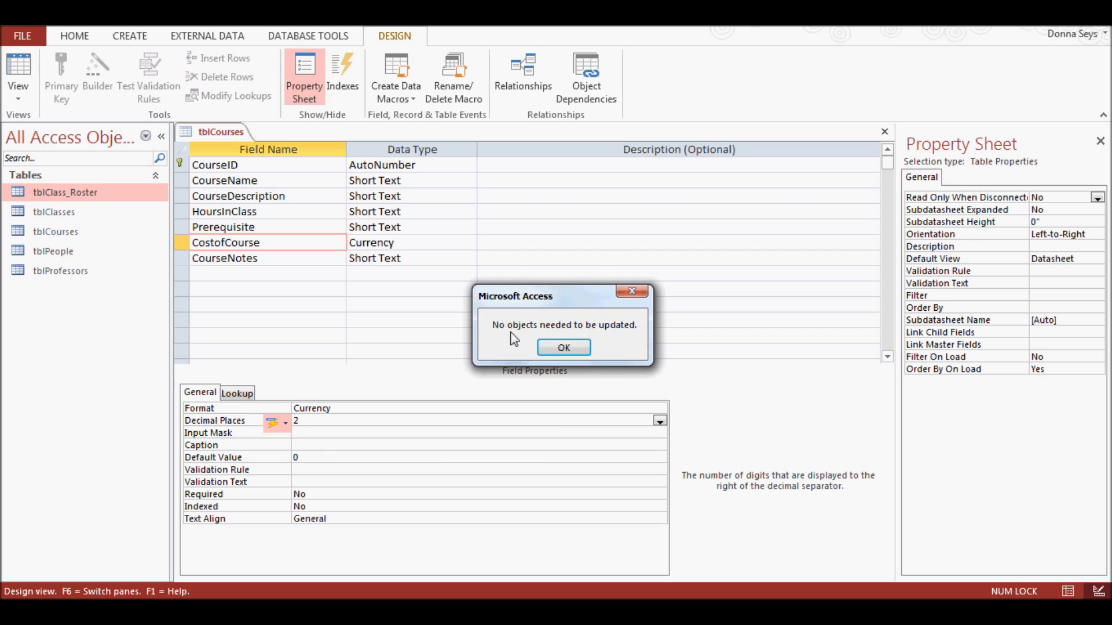
click(555, 348)
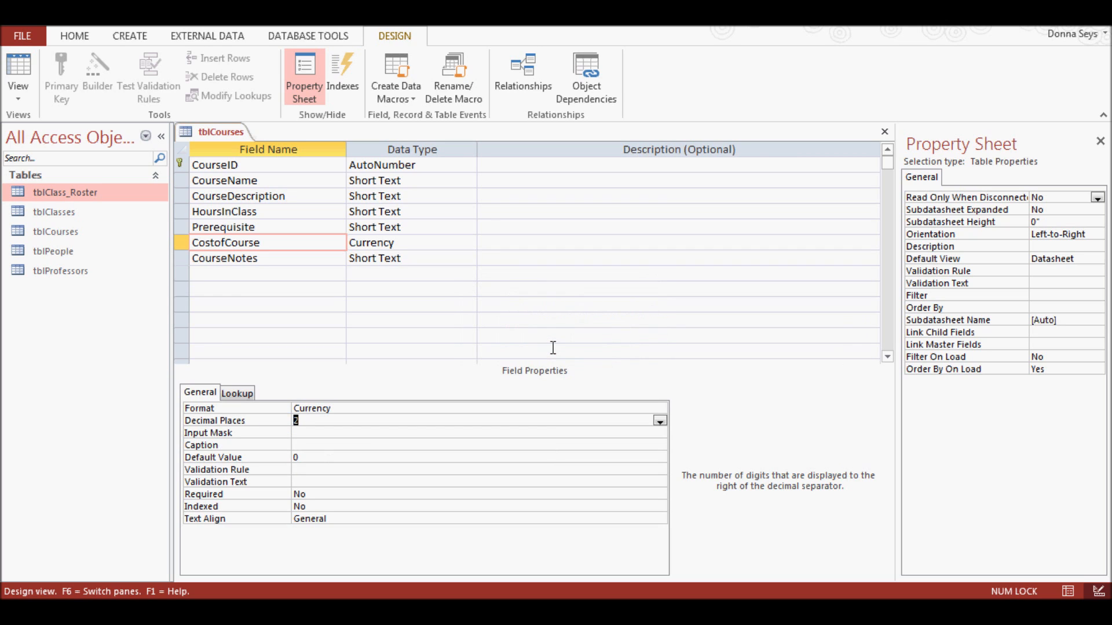
Close the tblCourses table and save the changes to its design
click(219, 258)
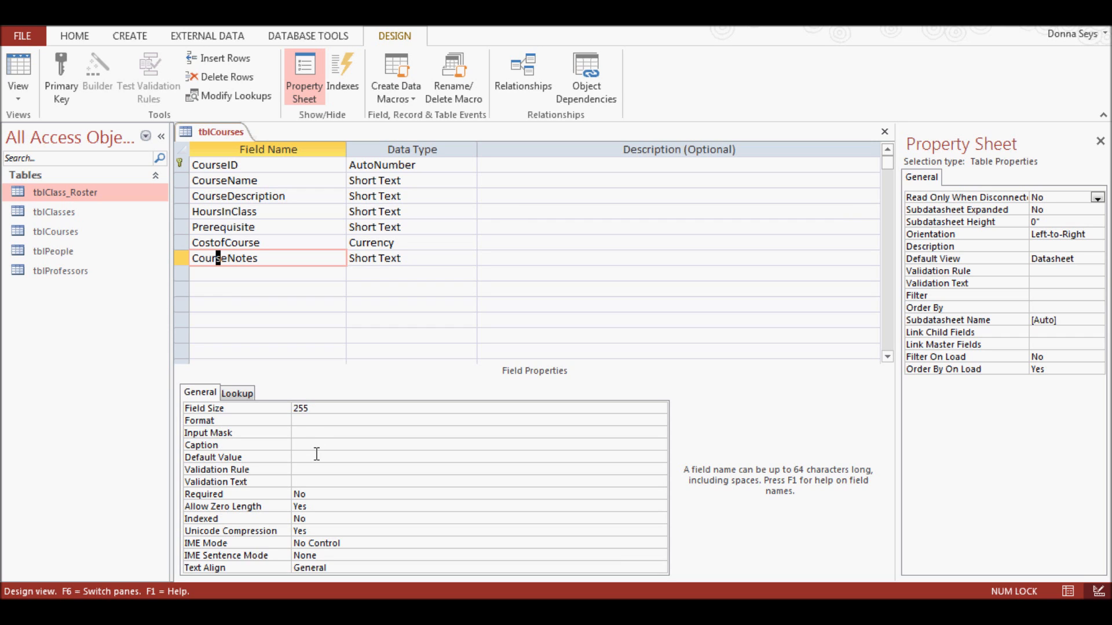
right_click(222, 134)
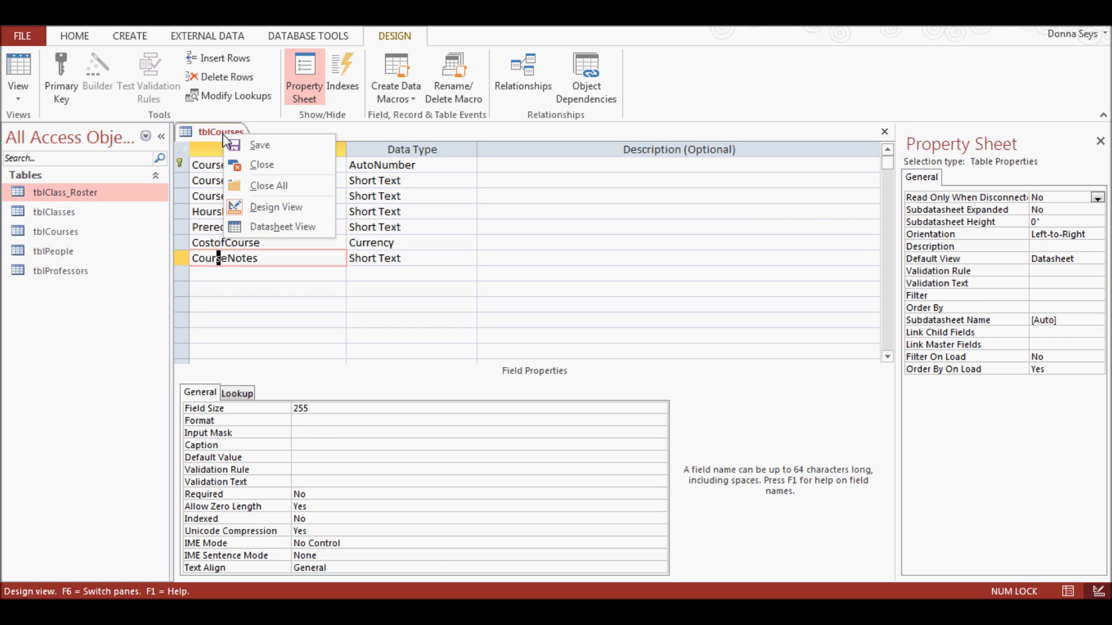
click(262, 164)
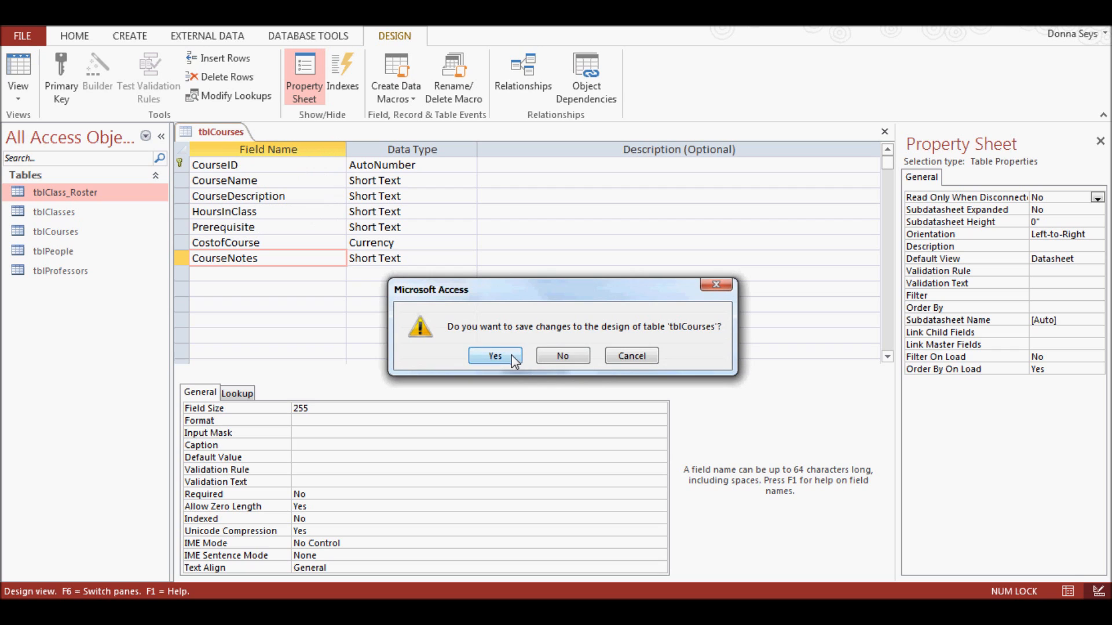
click(495, 356)
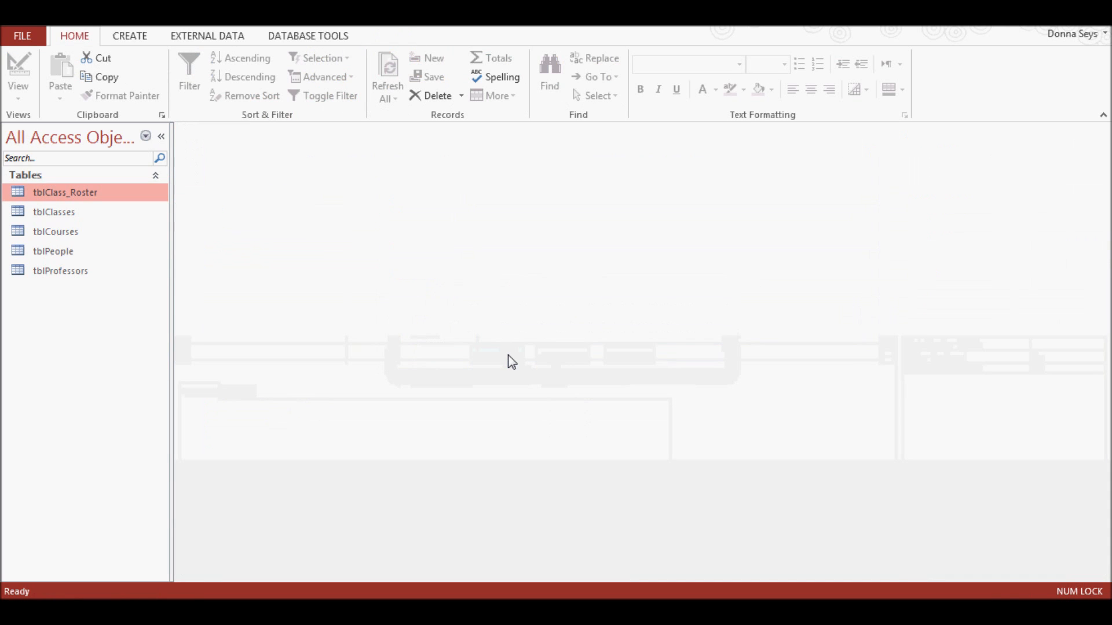
Reopen the tblCourses table to view its datasheet and switch it back to Design View
double_click(56, 231)
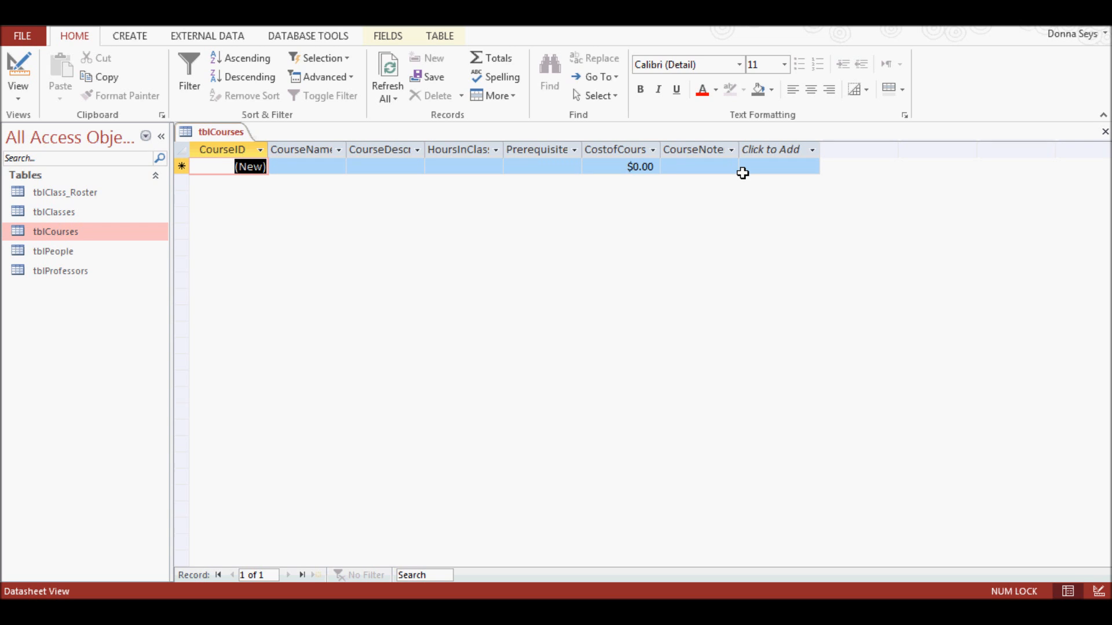
right_click(226, 134)
click(259, 205)
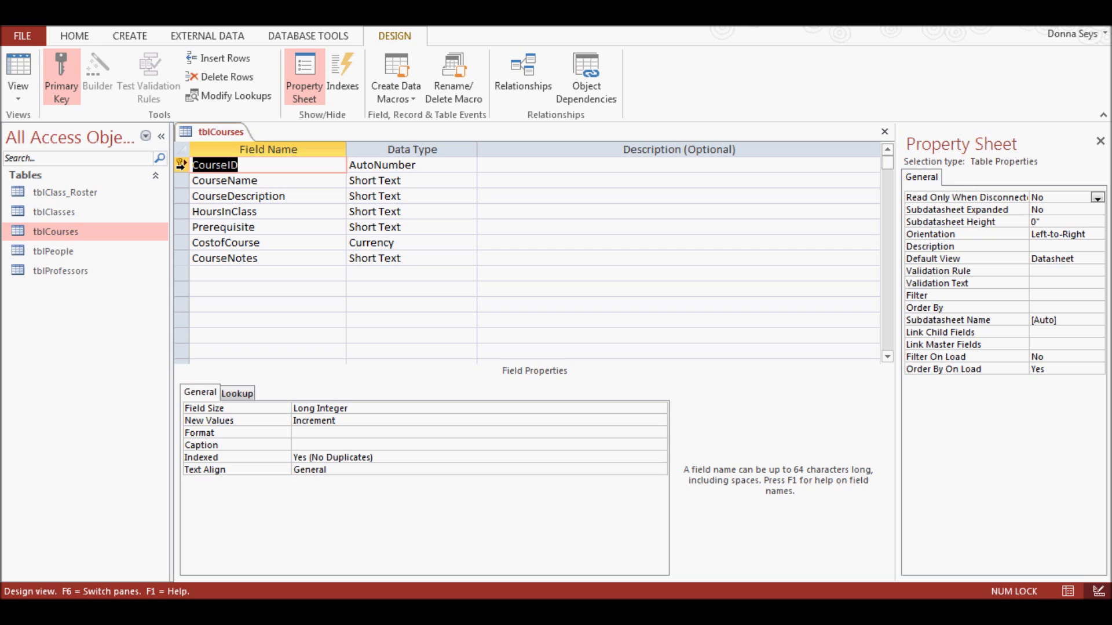
Set the Required property of the CourseName field to Yes
click(213, 180)
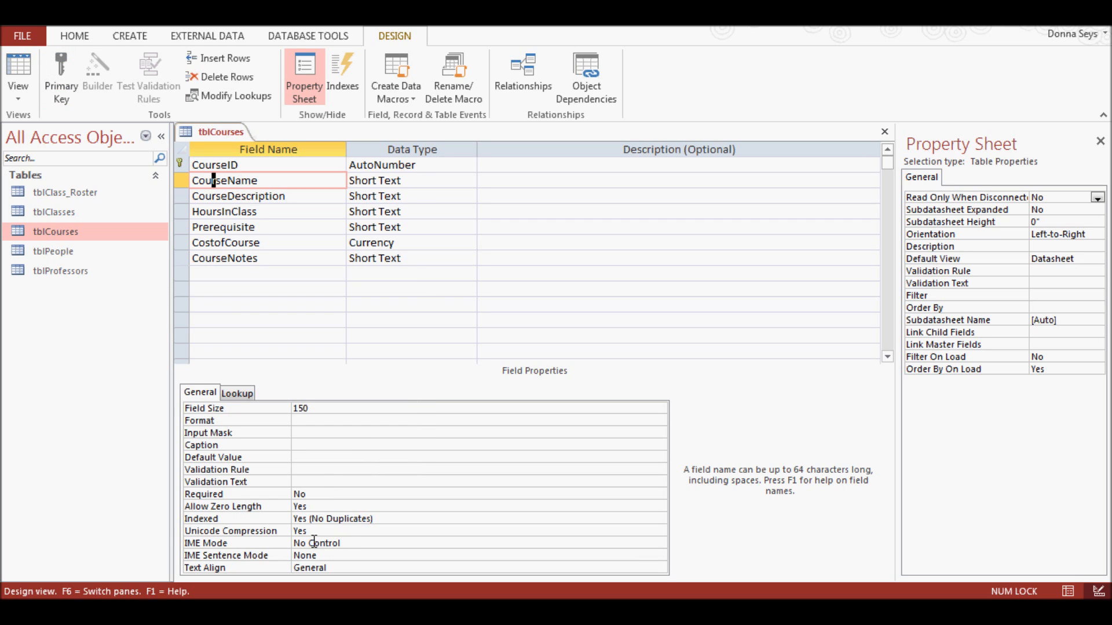
click(292, 482)
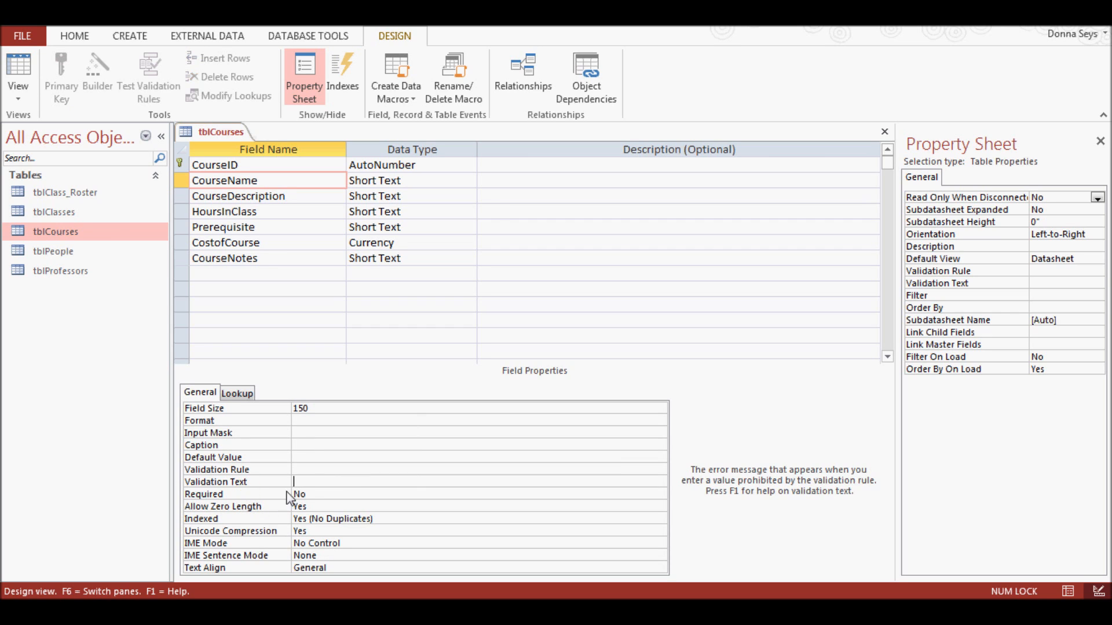
click(308, 493)
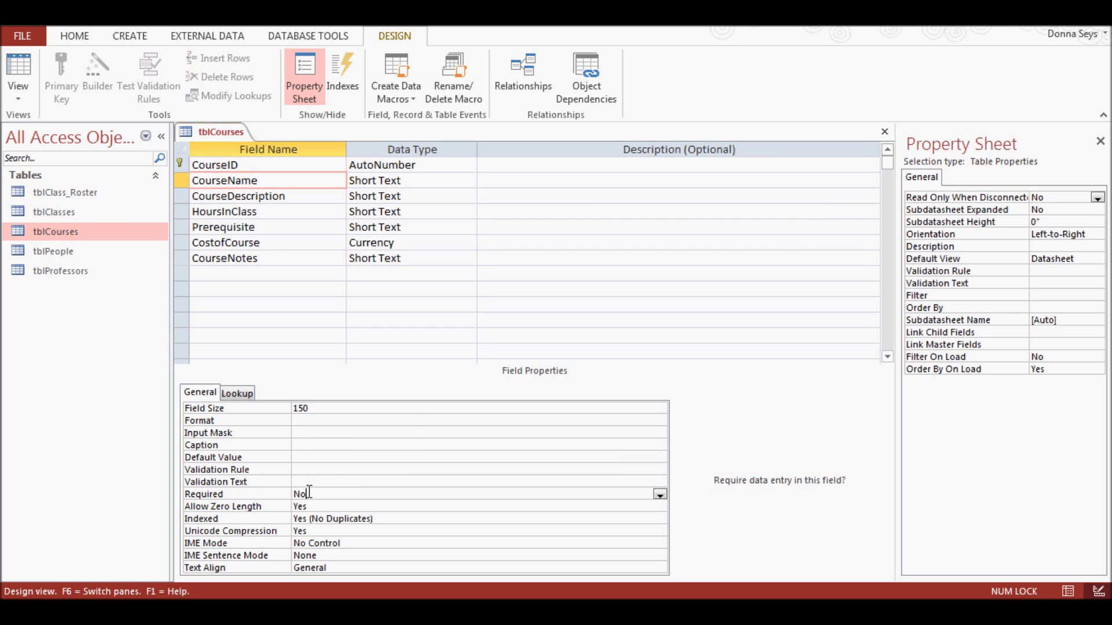
click(660, 496)
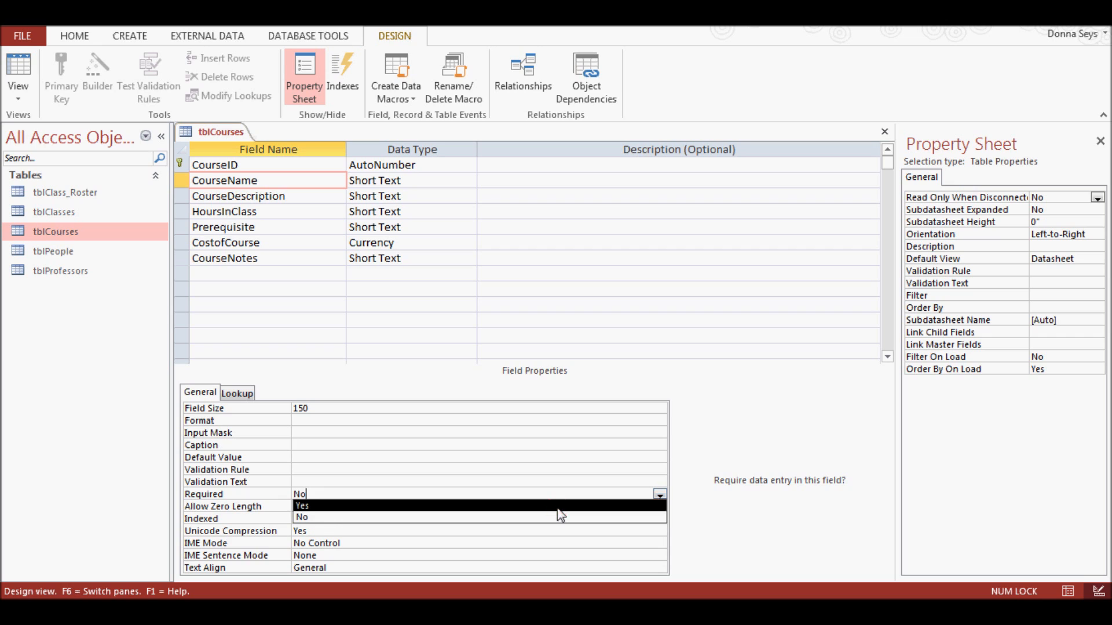
click(558, 508)
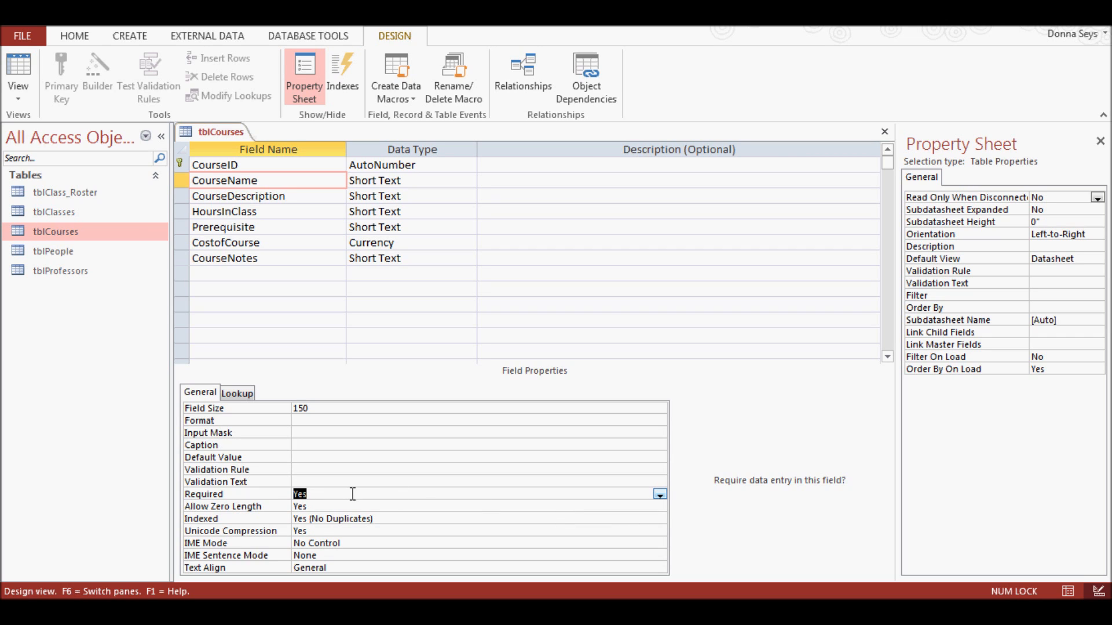